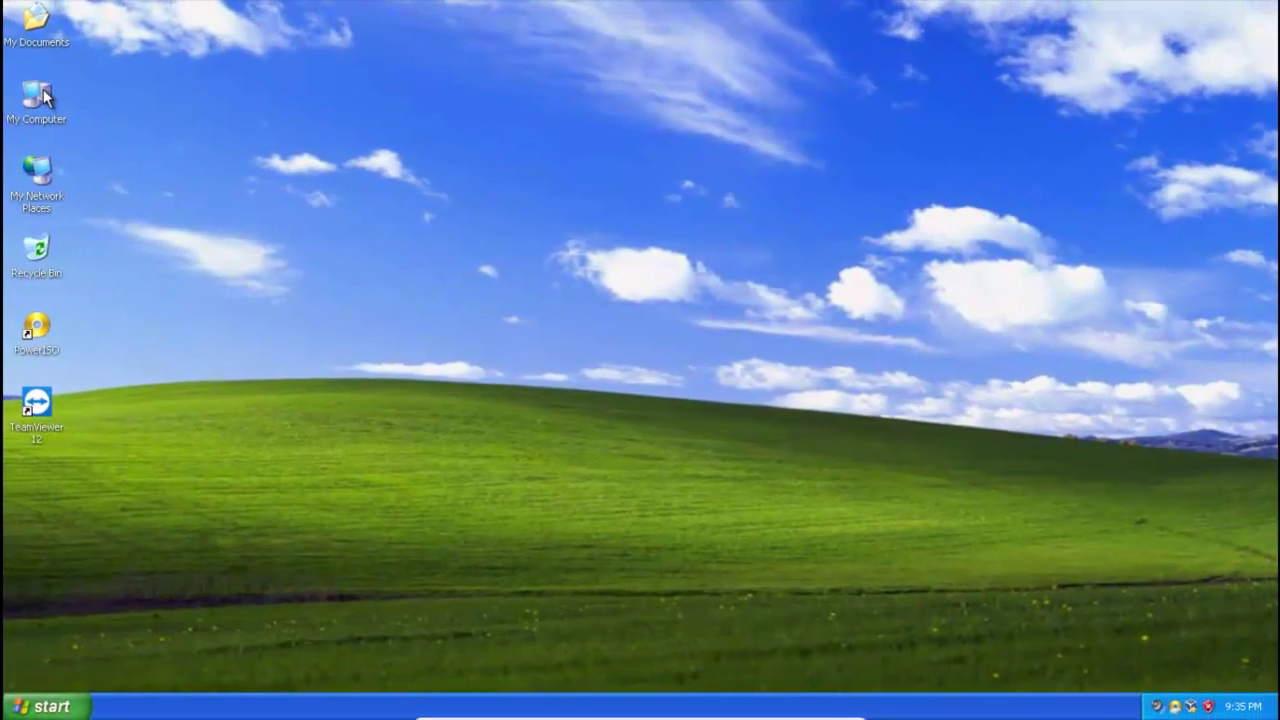
Inspect New Volume (I:) in My Computer, including the SP3 Internet.tib backup file.
double_click(40, 95)
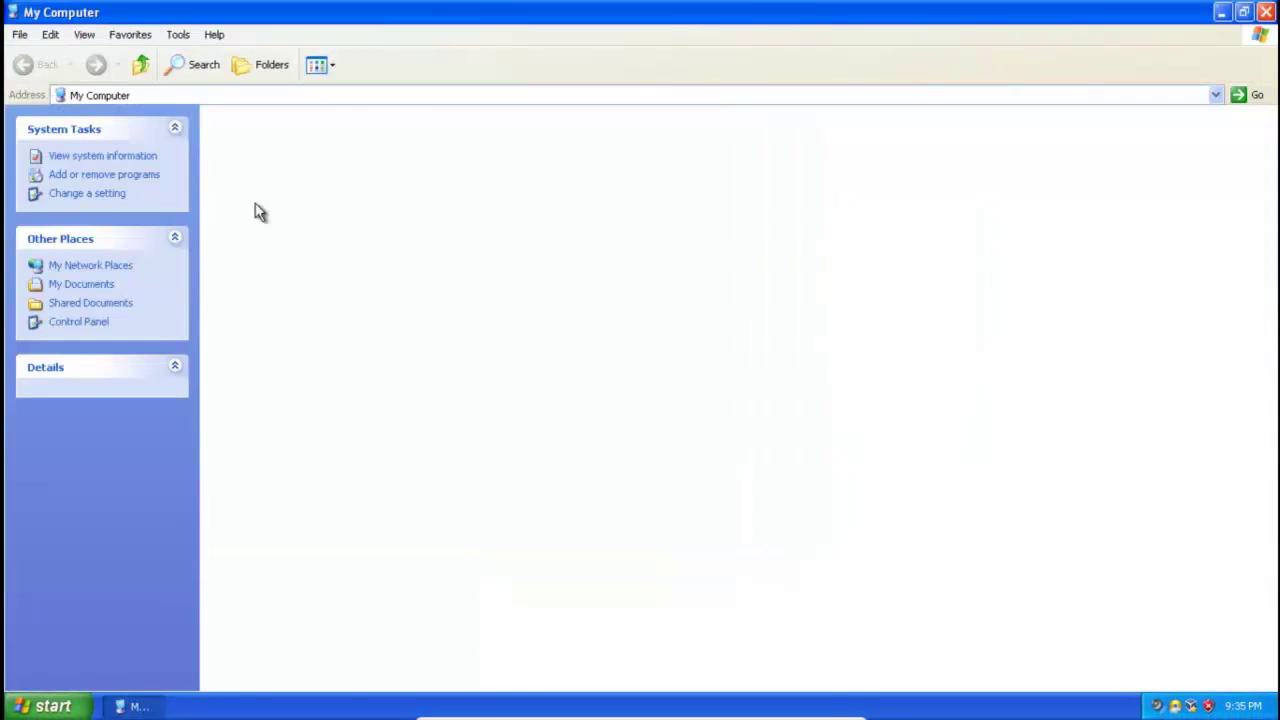
double_click(455, 256)
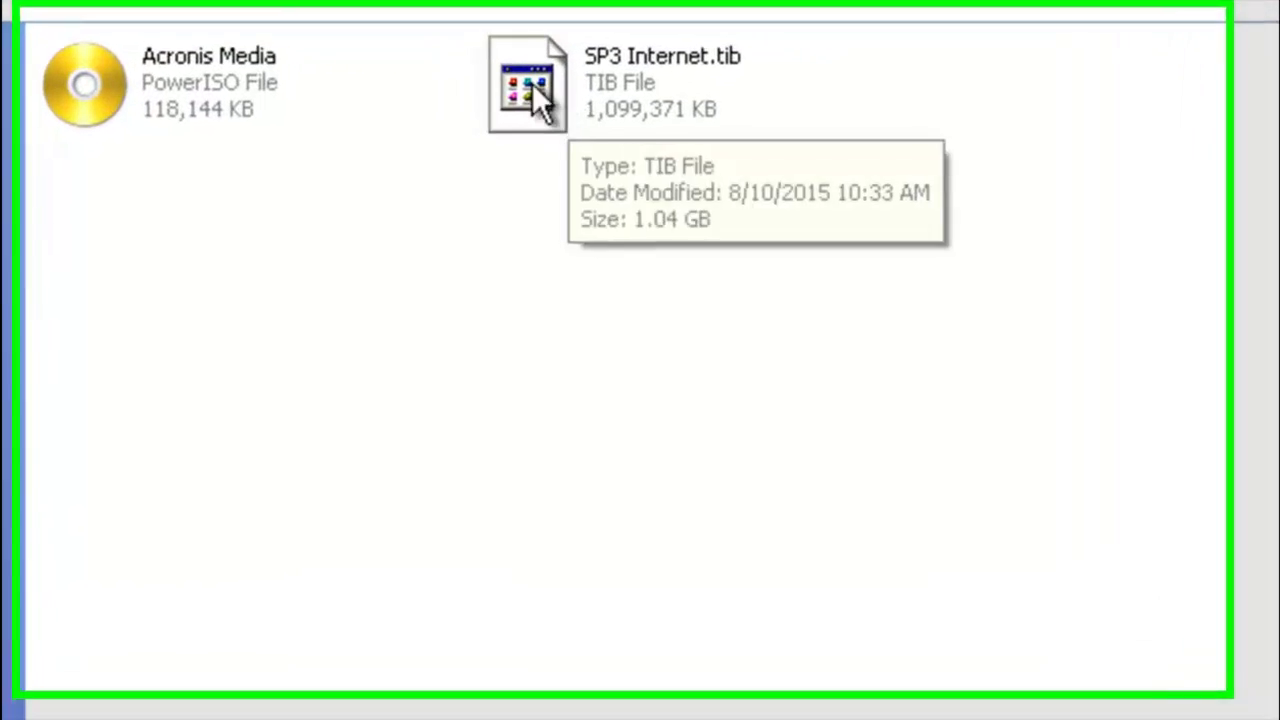
left_click(221, 118)
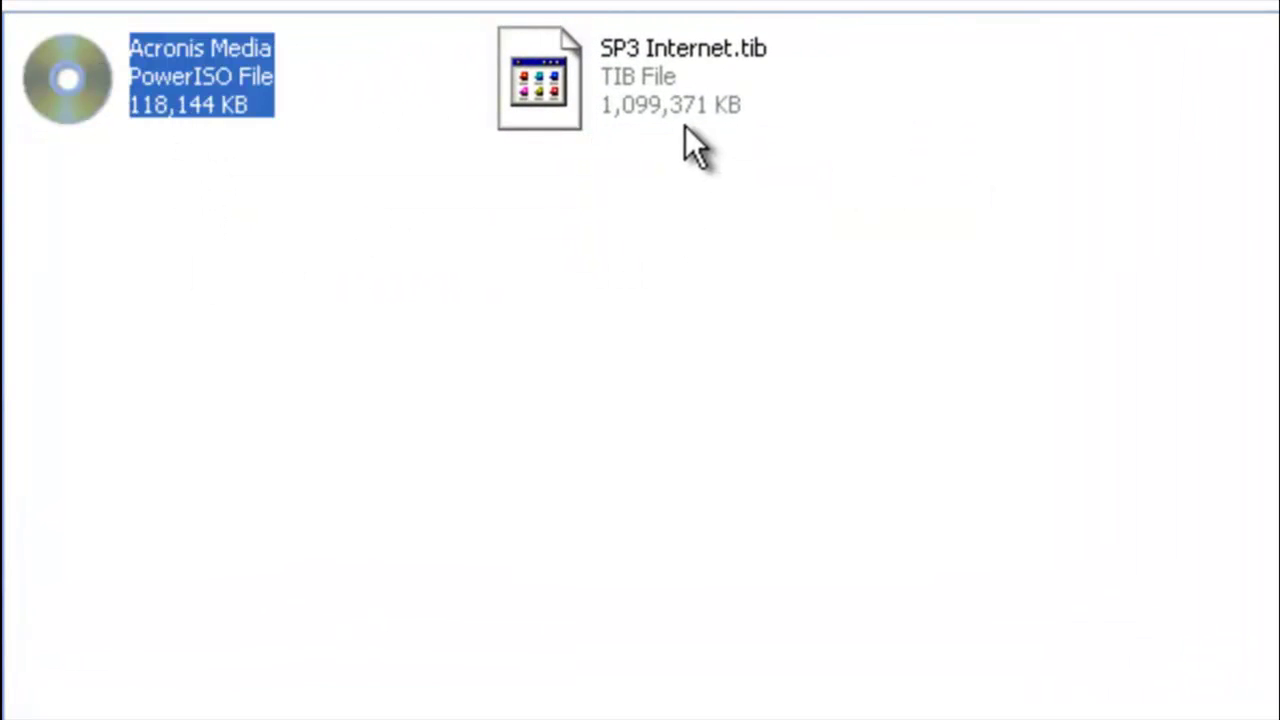
left_click(610, 105)
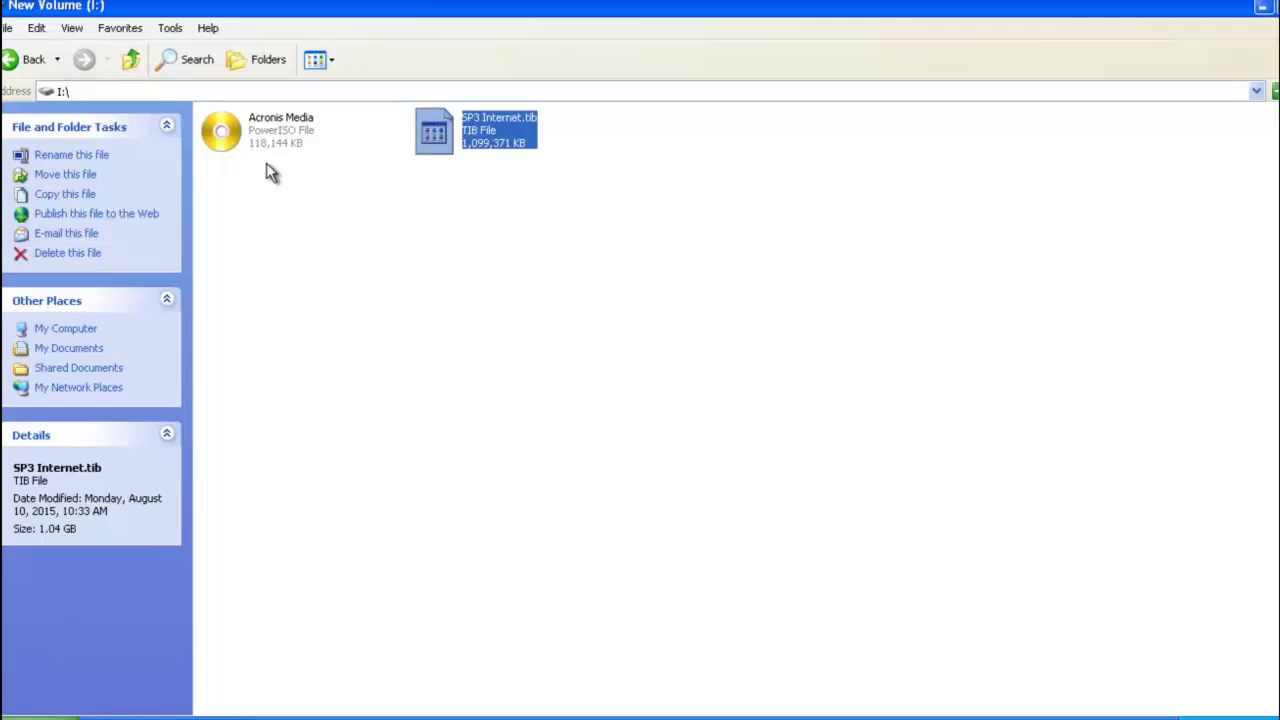
left_click(256, 141)
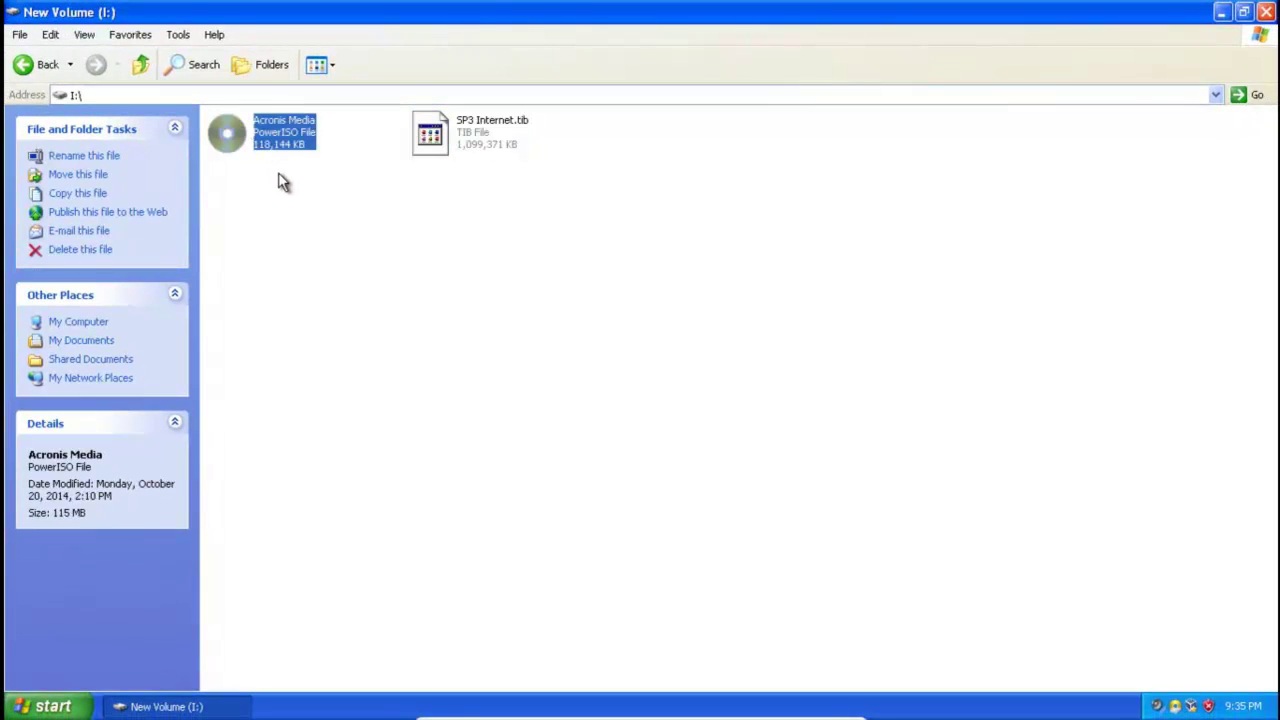
left_click(143, 66)
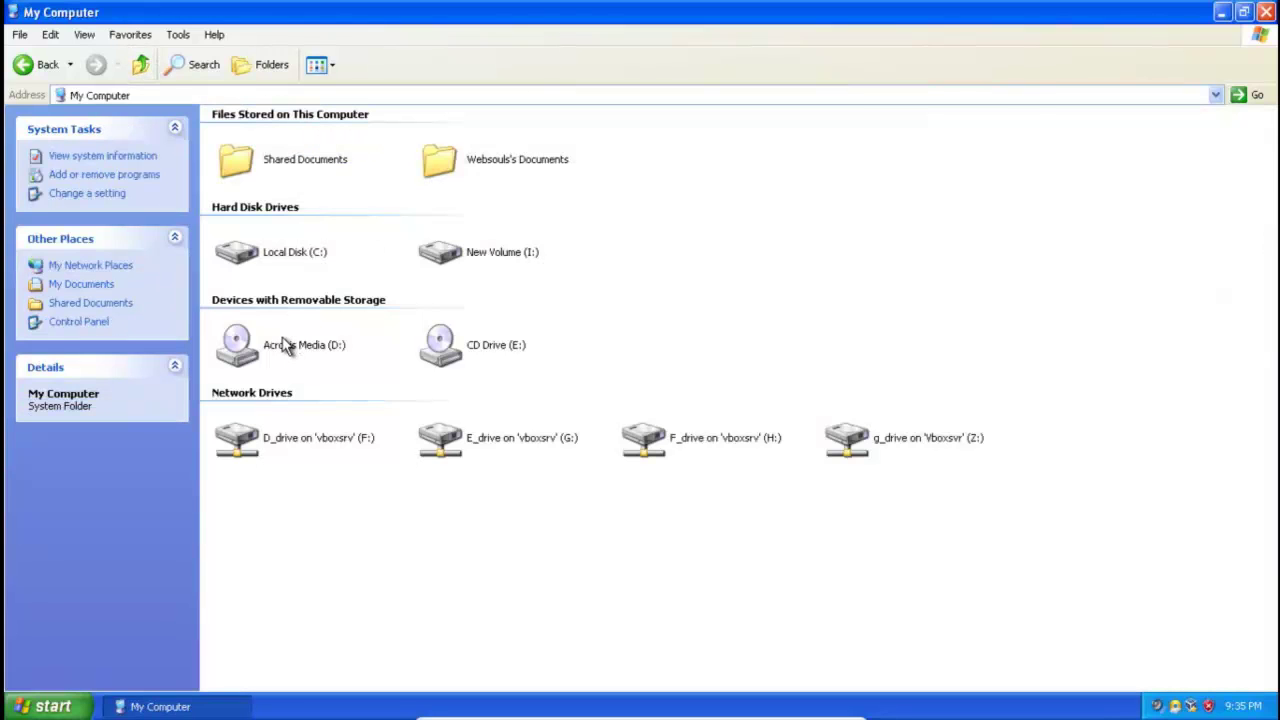
Browse the Recovery Manager folder on the Acronis Media (D:) disc, then return to My Computer.
mouse_move(285, 348)
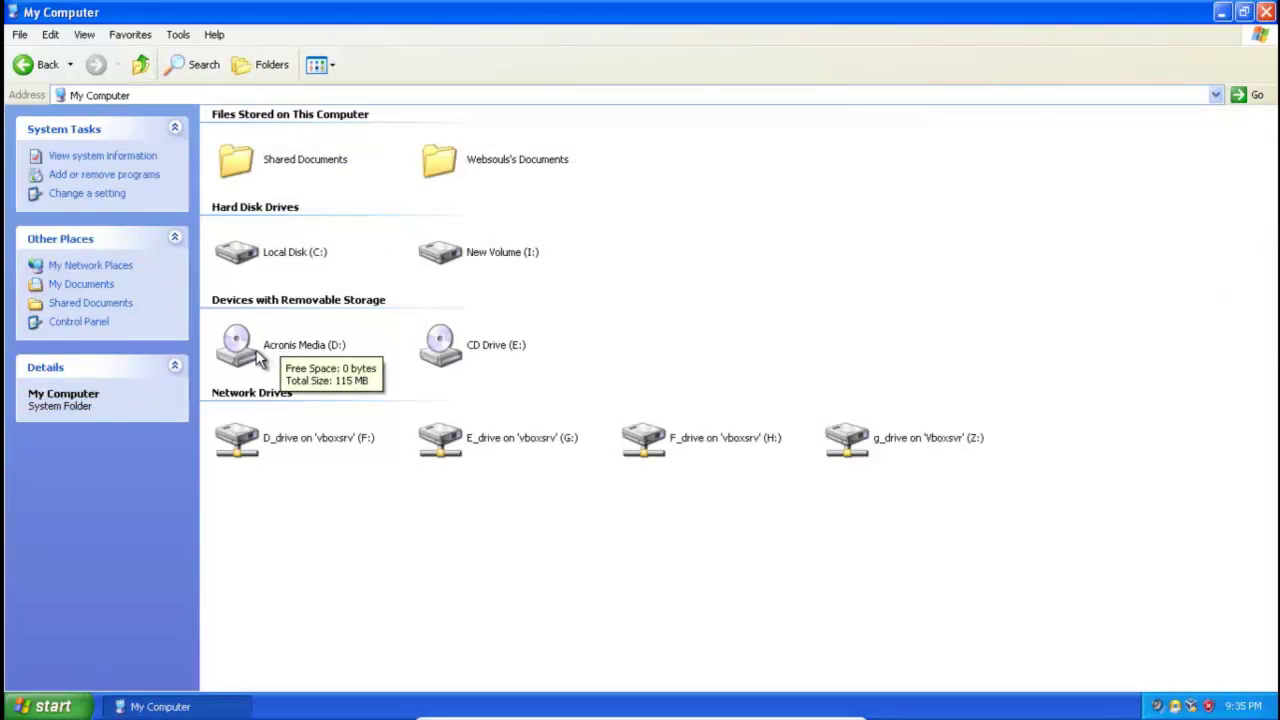
double_click(283, 347)
double_click(245, 148)
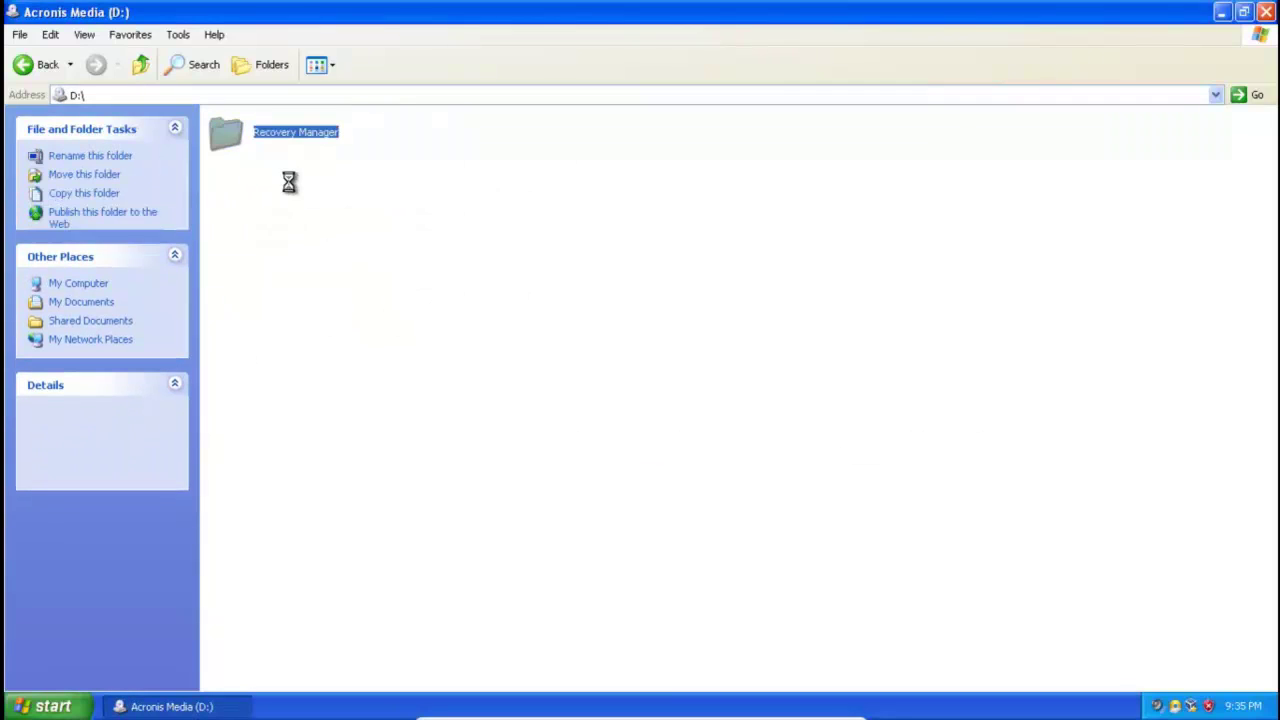
left_click(143, 67)
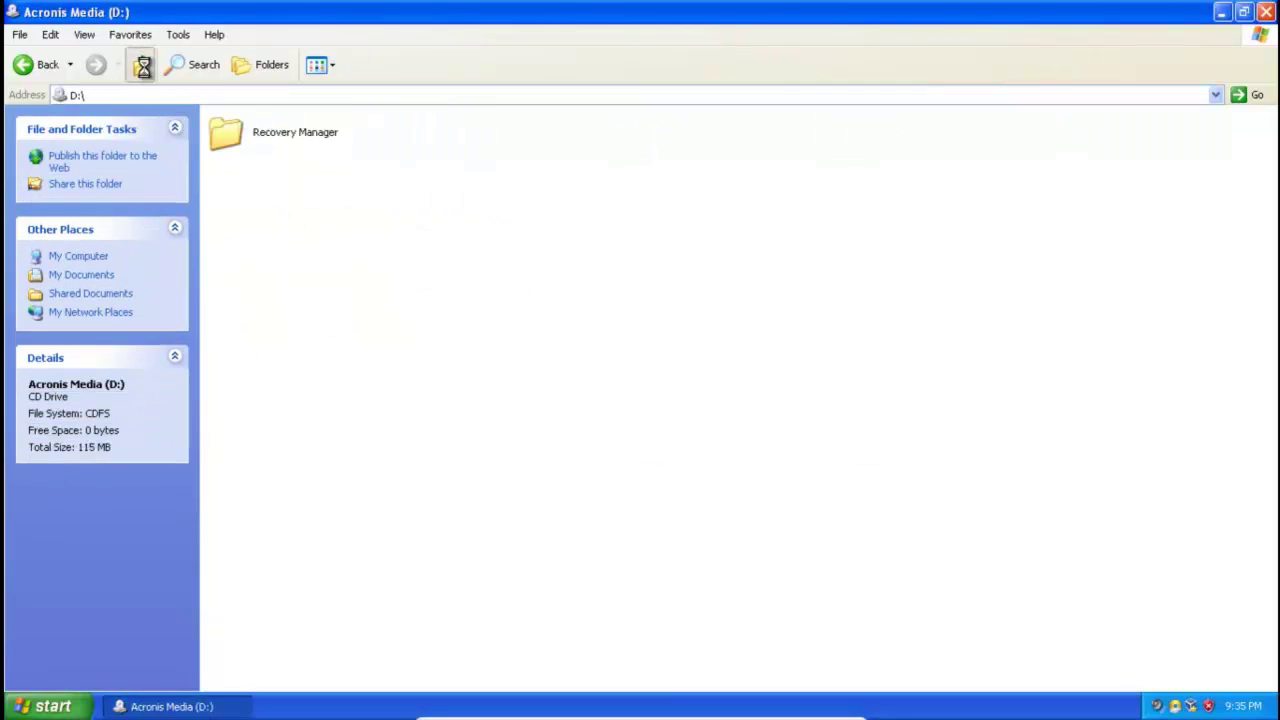
left_click(143, 67)
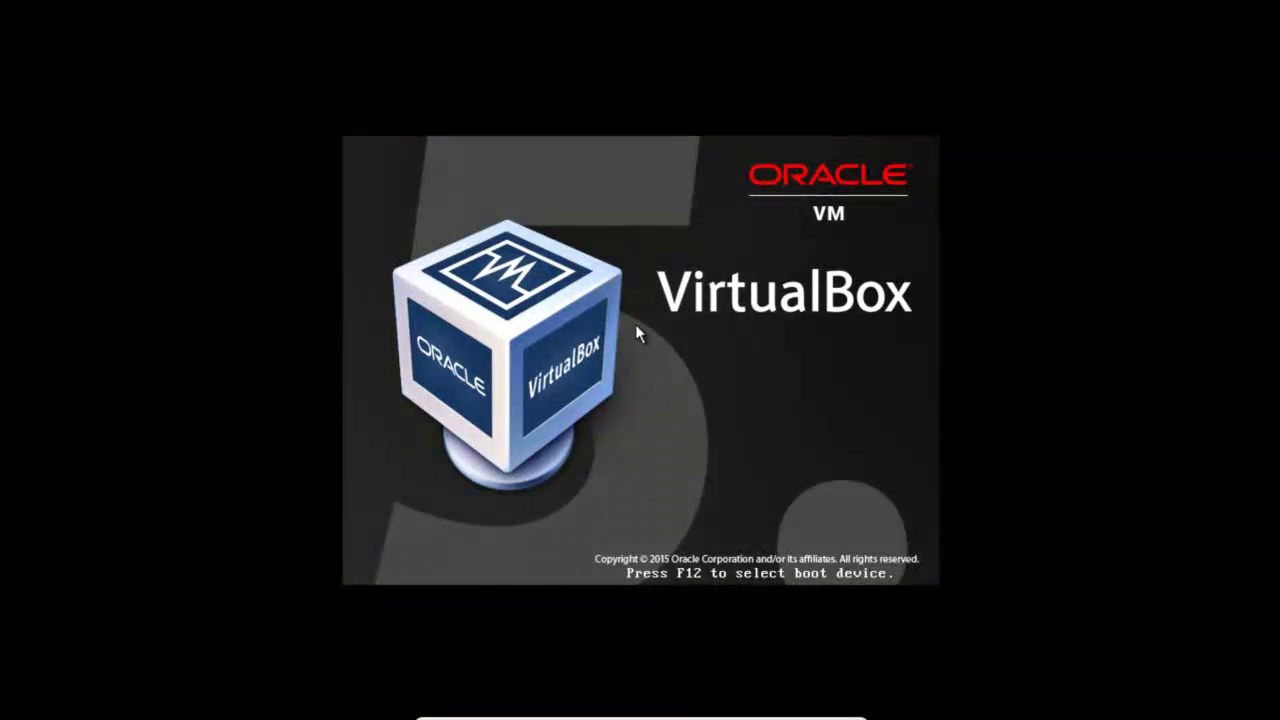
Boot the VM from the CD-ROM and launch Acronis True Image Home (Full version).
key("F12")
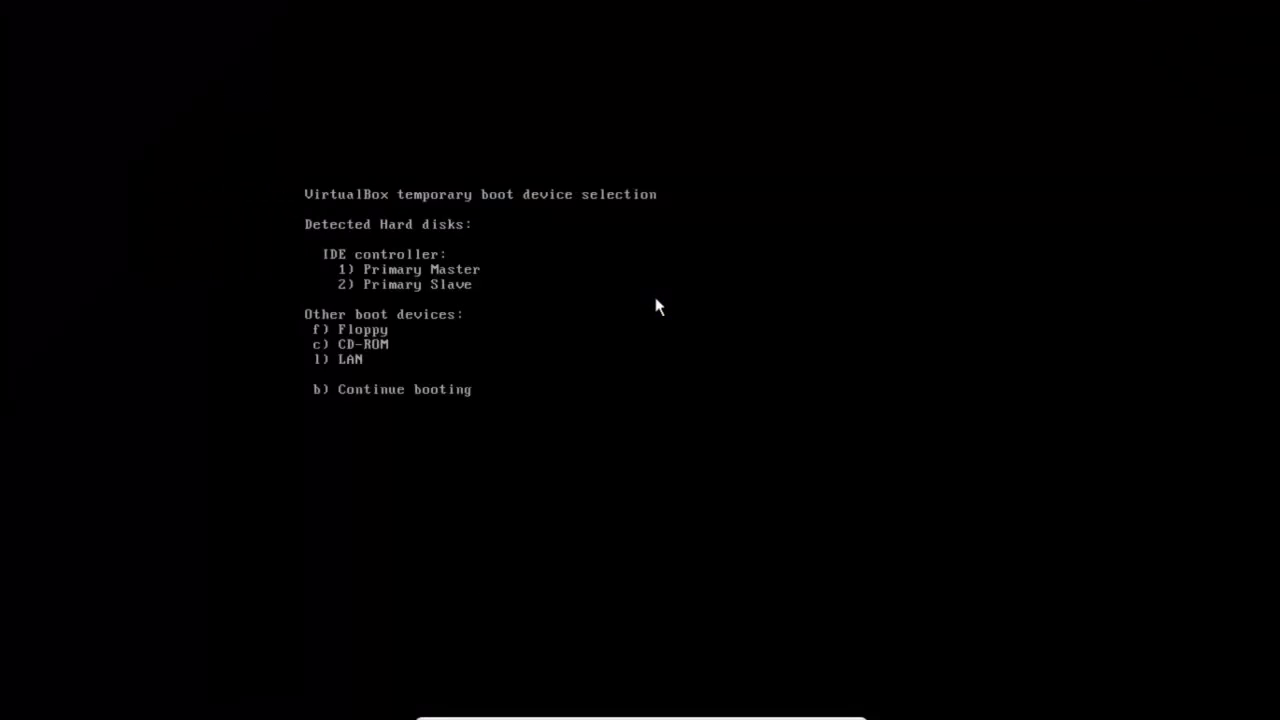
key("c")
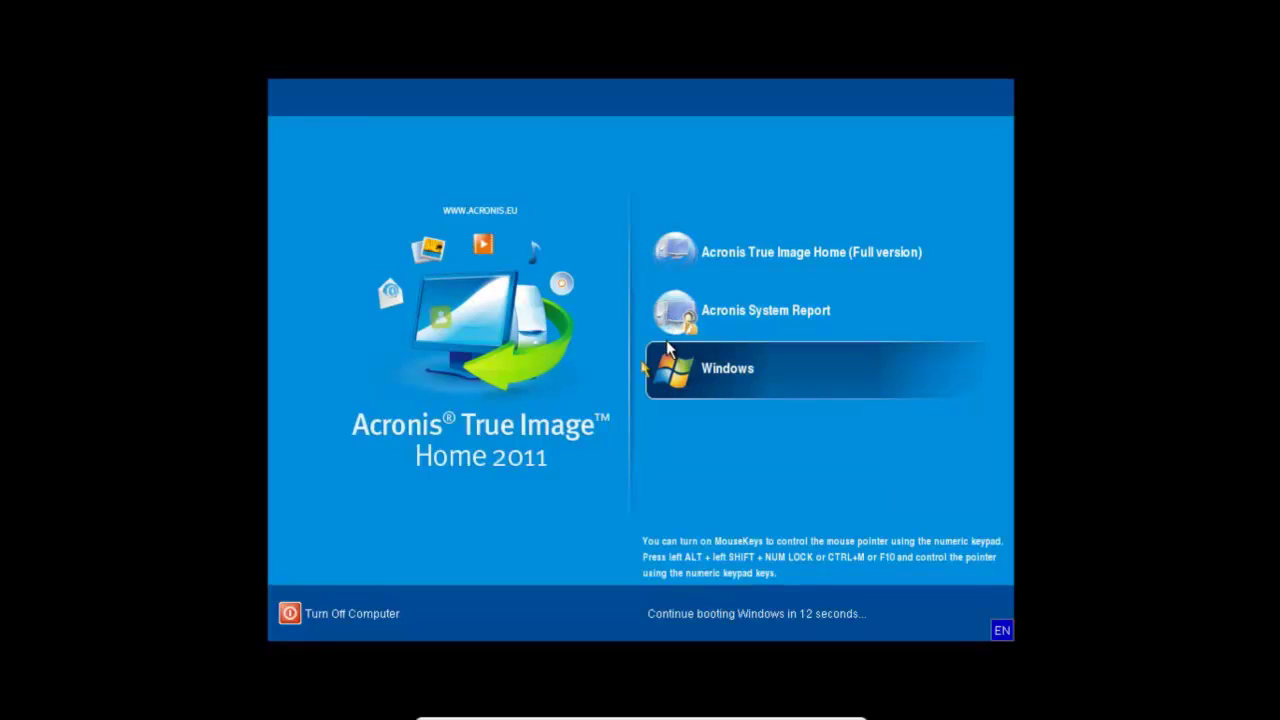
key("Up")
key("Up")
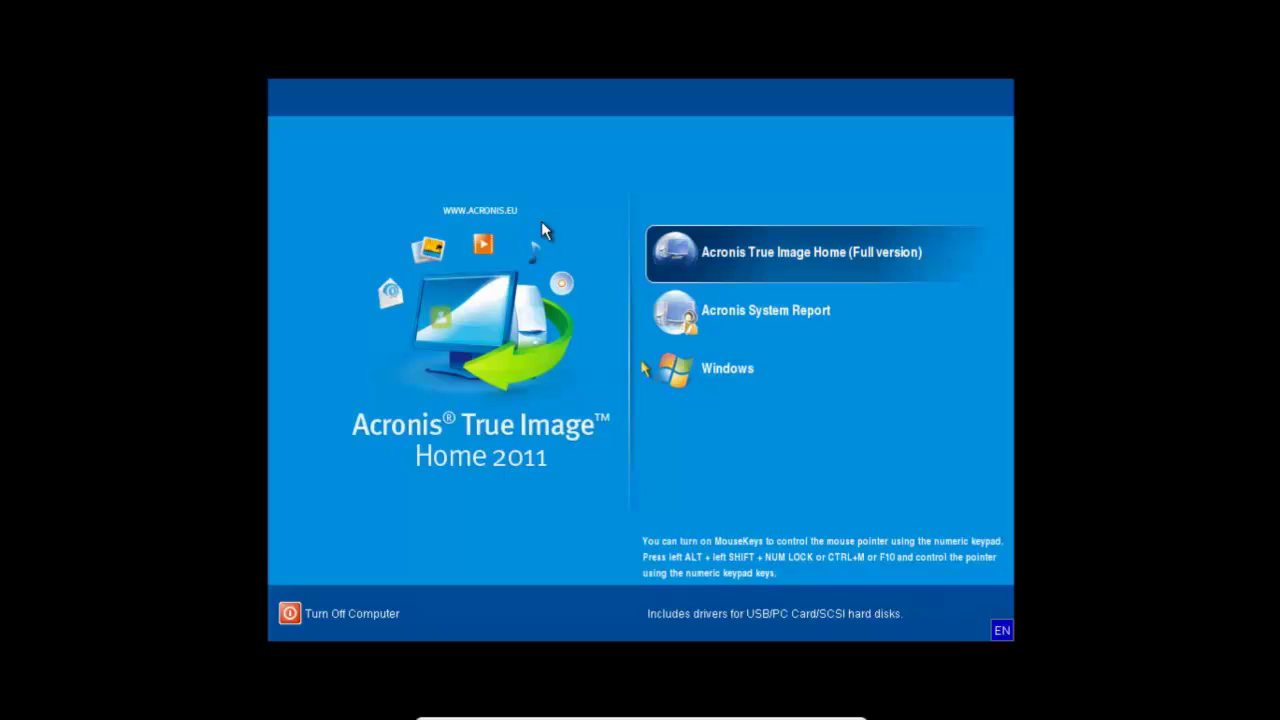
key("Return")
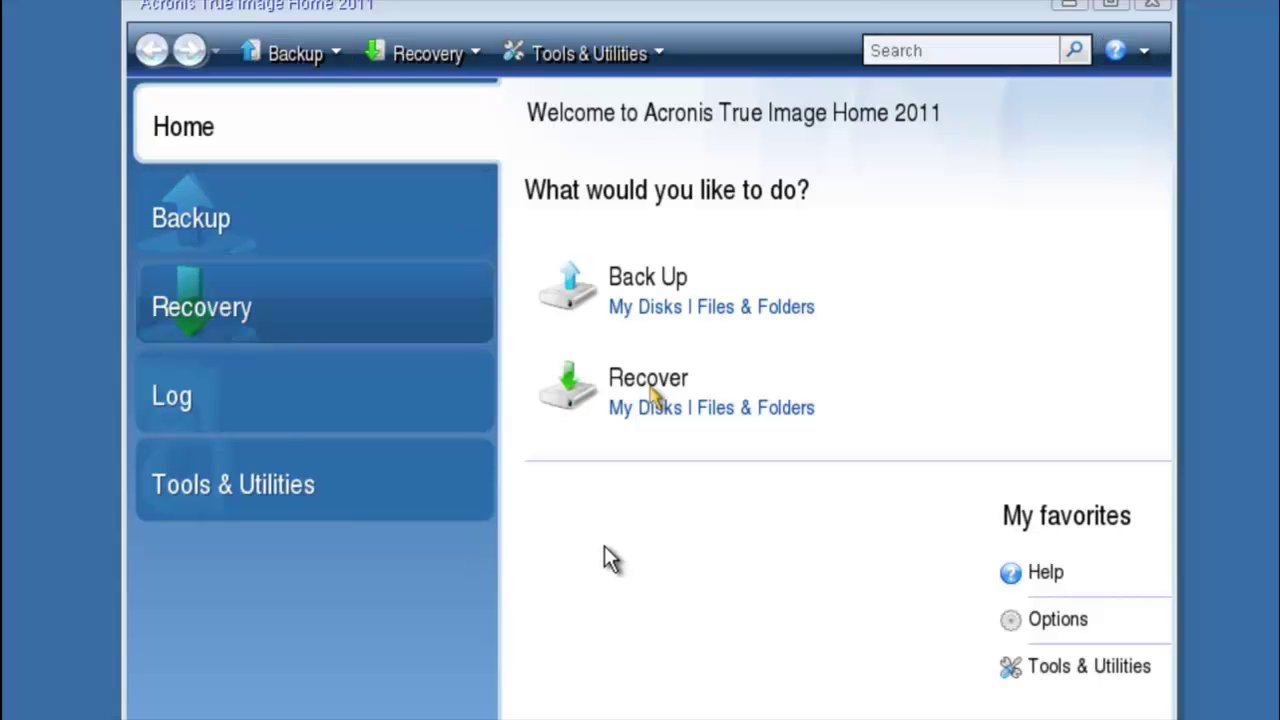
Start Recover > My Disks from the Acronis Home screen.
left_click(650, 397)
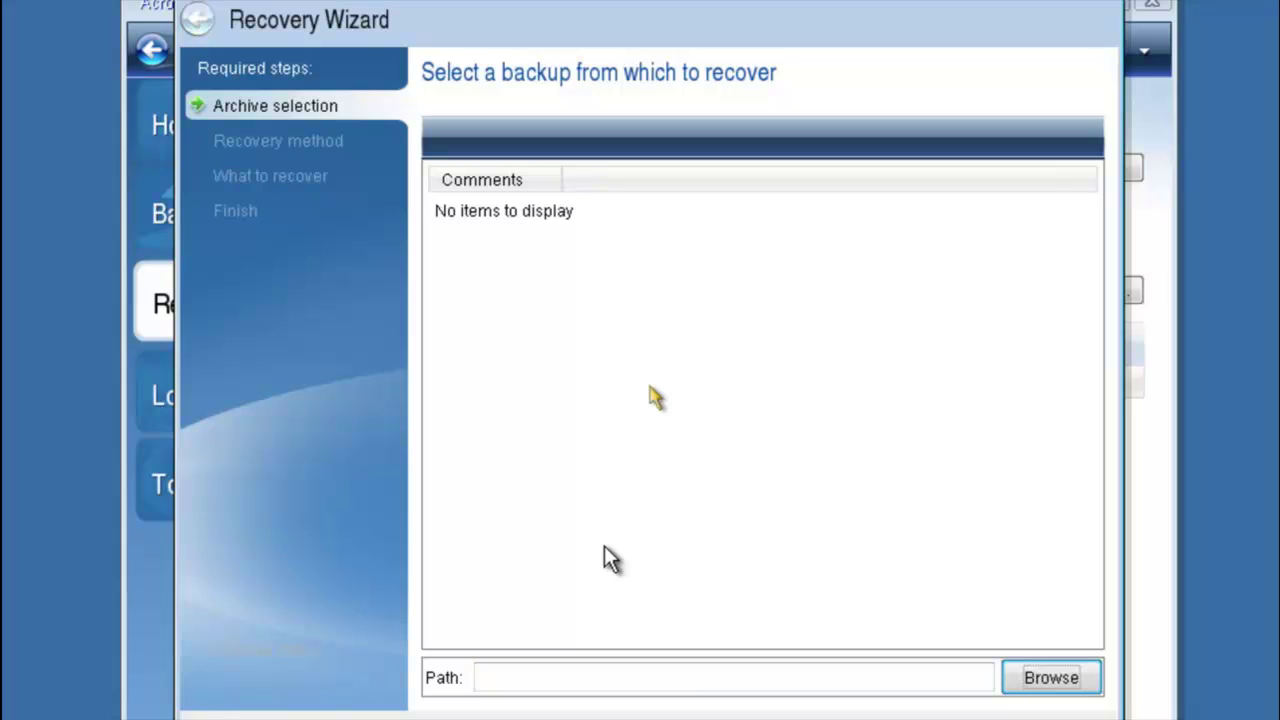
Open the Browse dialog and expand New Volume (D:) to look for the archive.
key("Return")
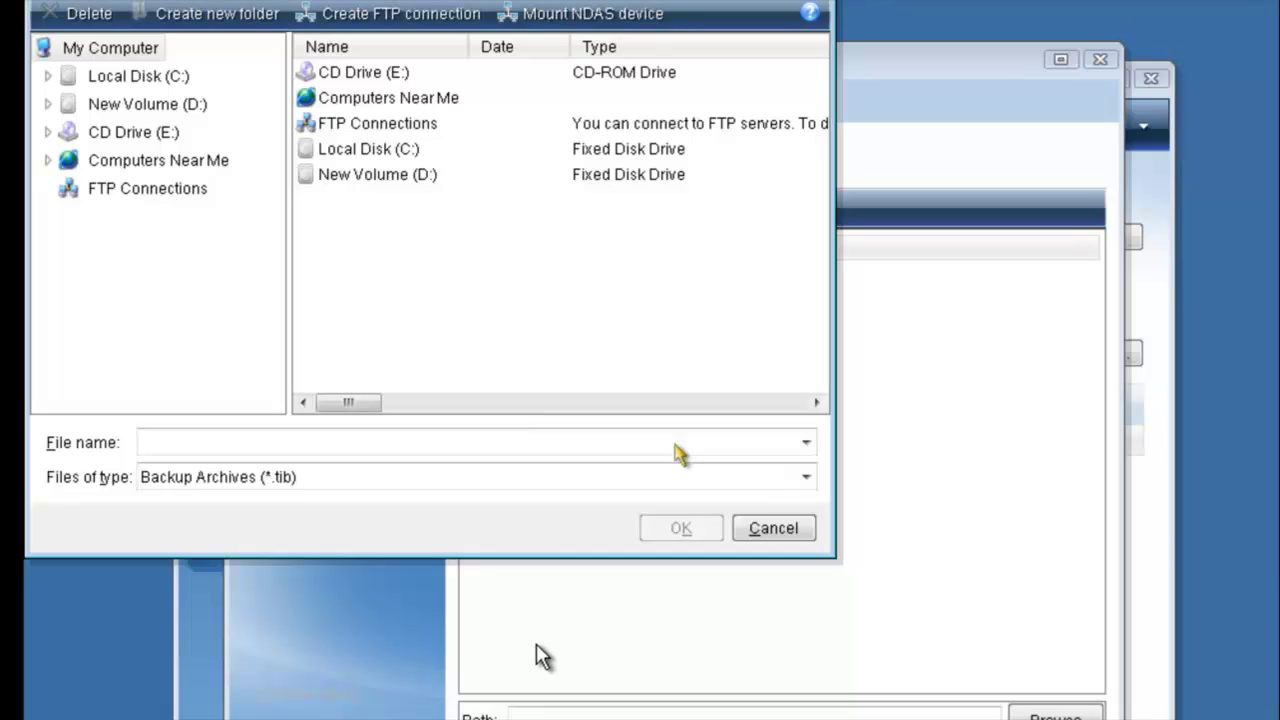
key("Tab")
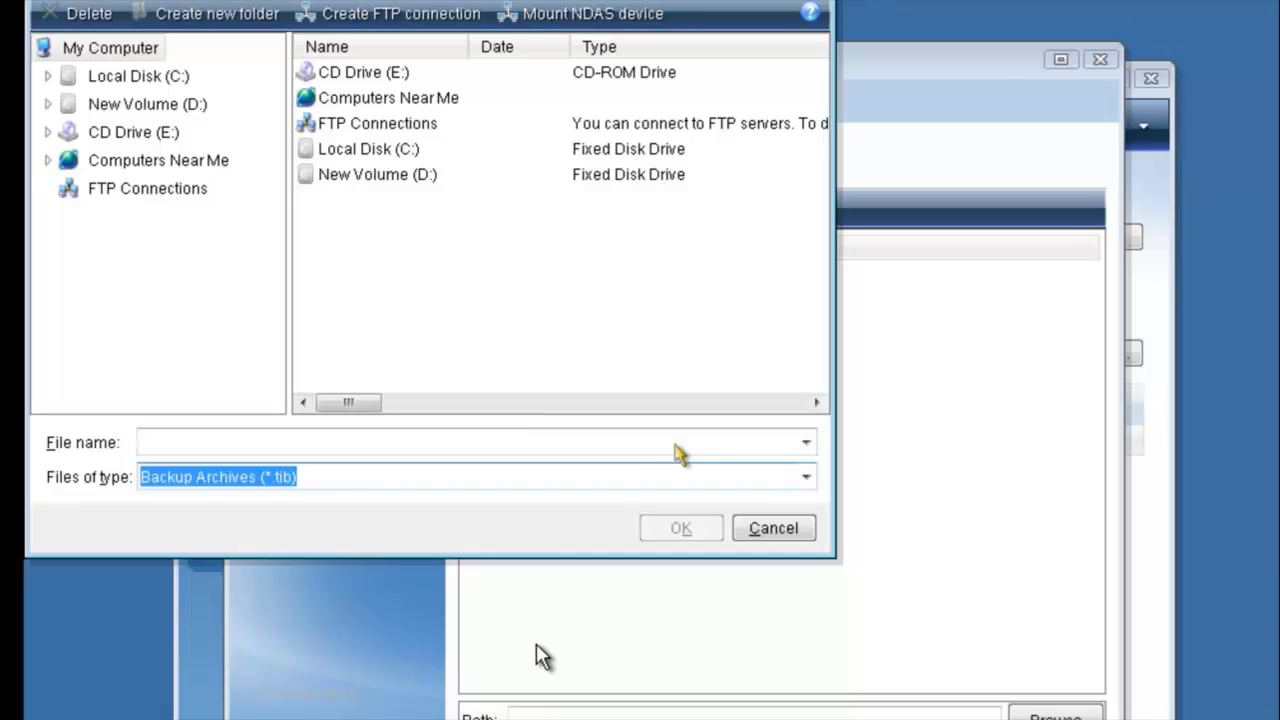
key("Tab")
key("Tab")
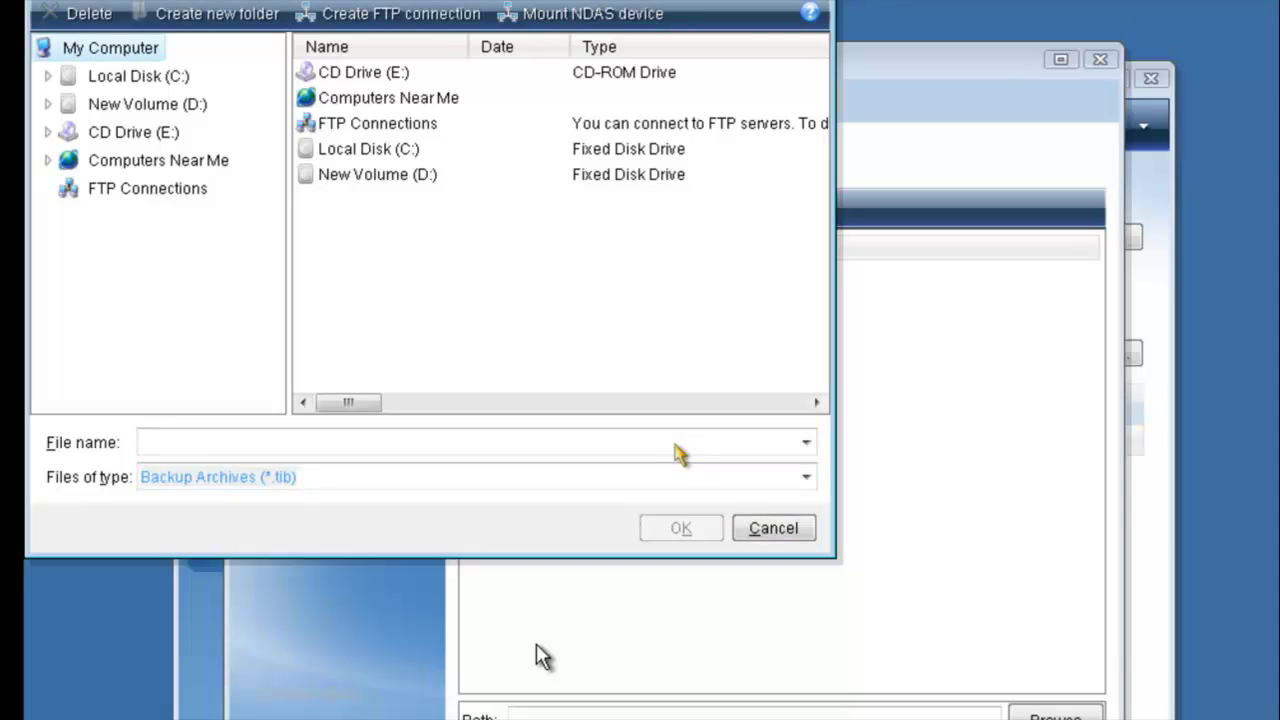
key("Down")
key("Down")
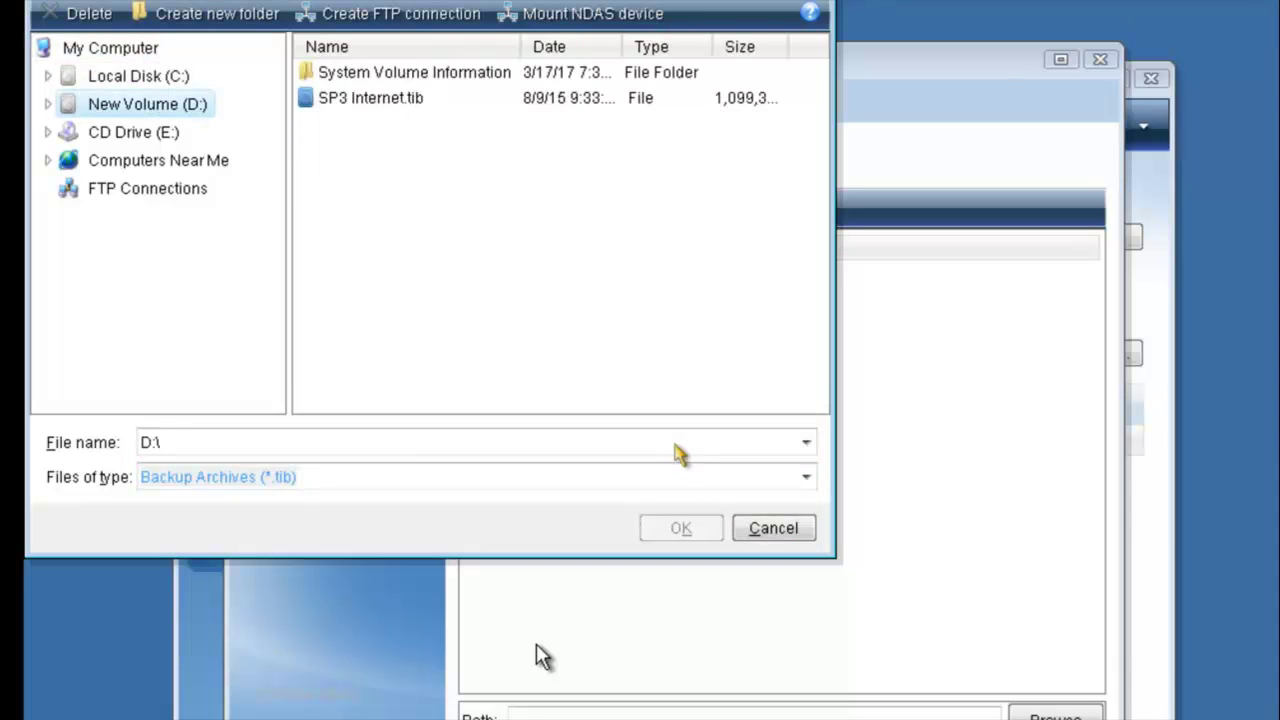
key("Right")
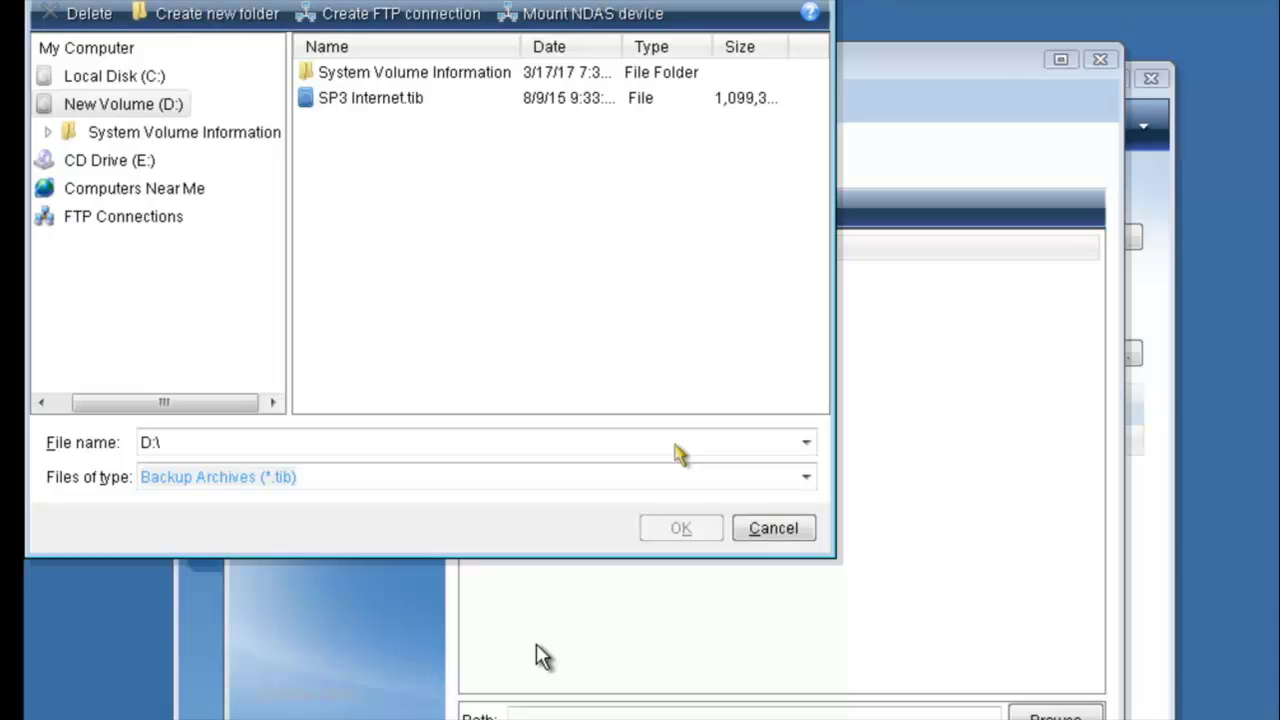
key("Tab")
key("Tab")
key("Tab")
key("Tab")
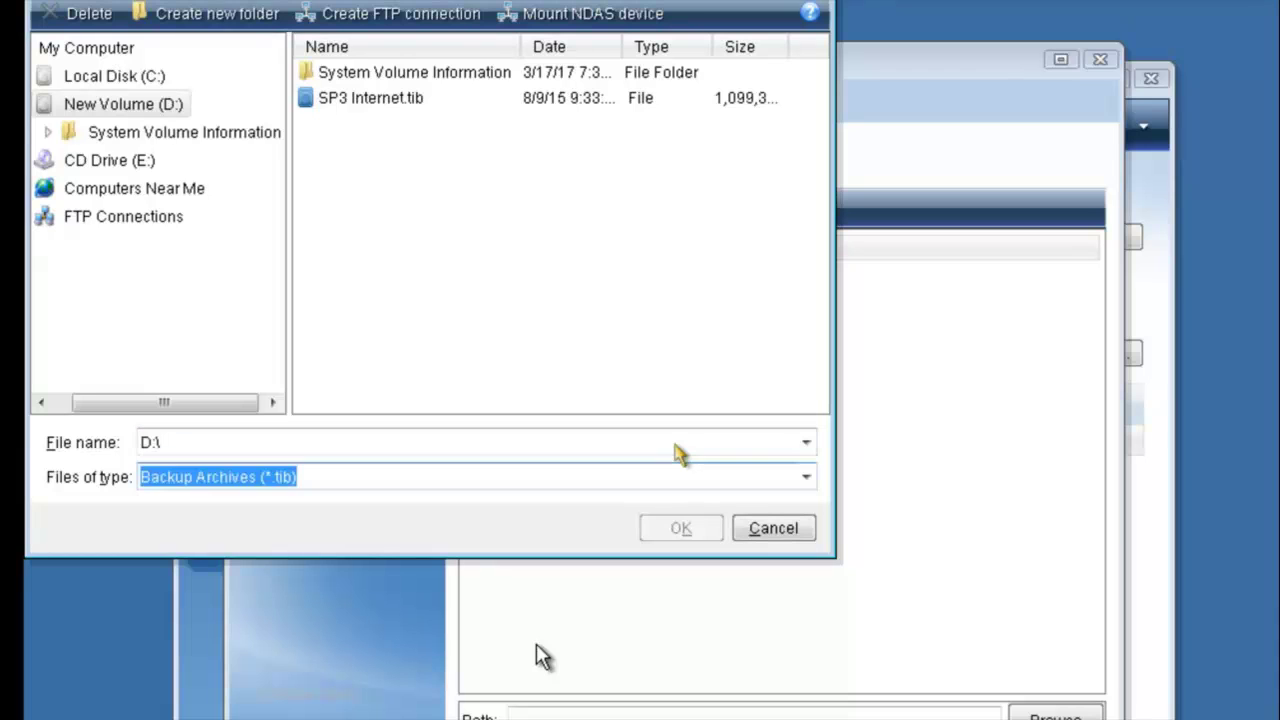
key("Tab")
key("Tab")
key("Tab")
key("Tab")
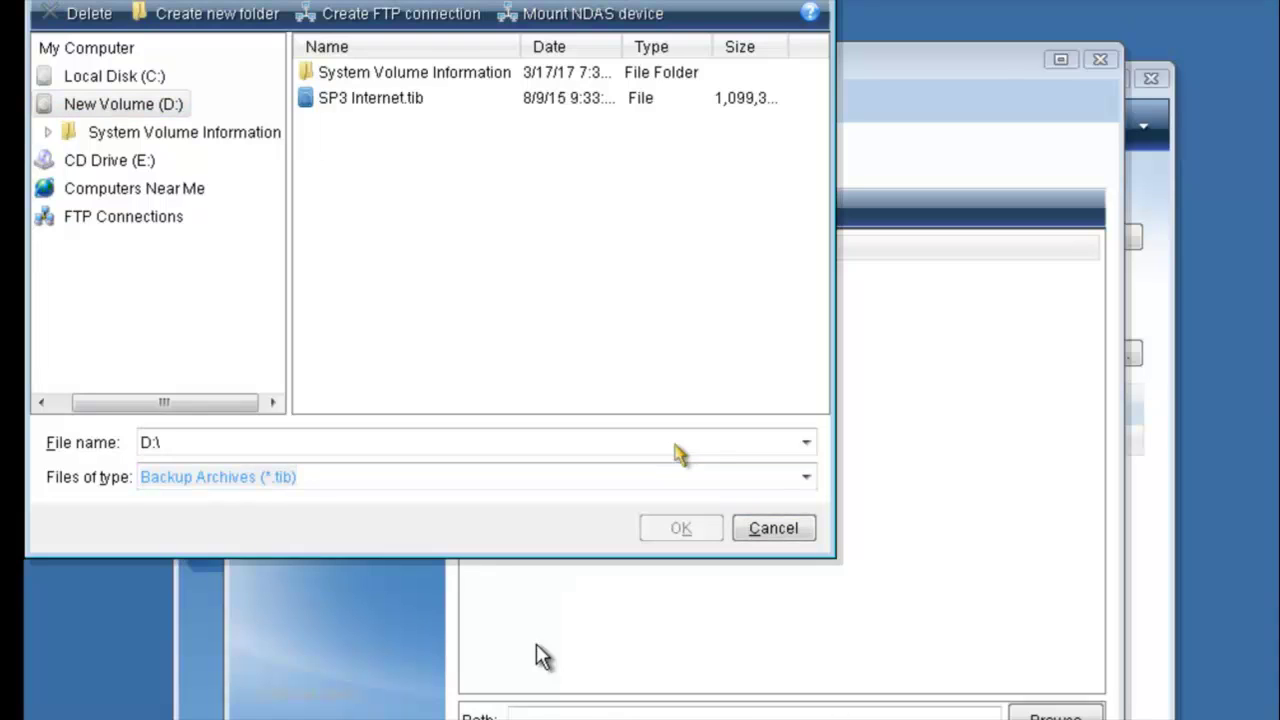
key("Tab")
key("Tab")
key("Tab")
key("Tab")
Choose D:\SP3 Internet.tib as the backup archive to recover from.
key("shift+Tab")
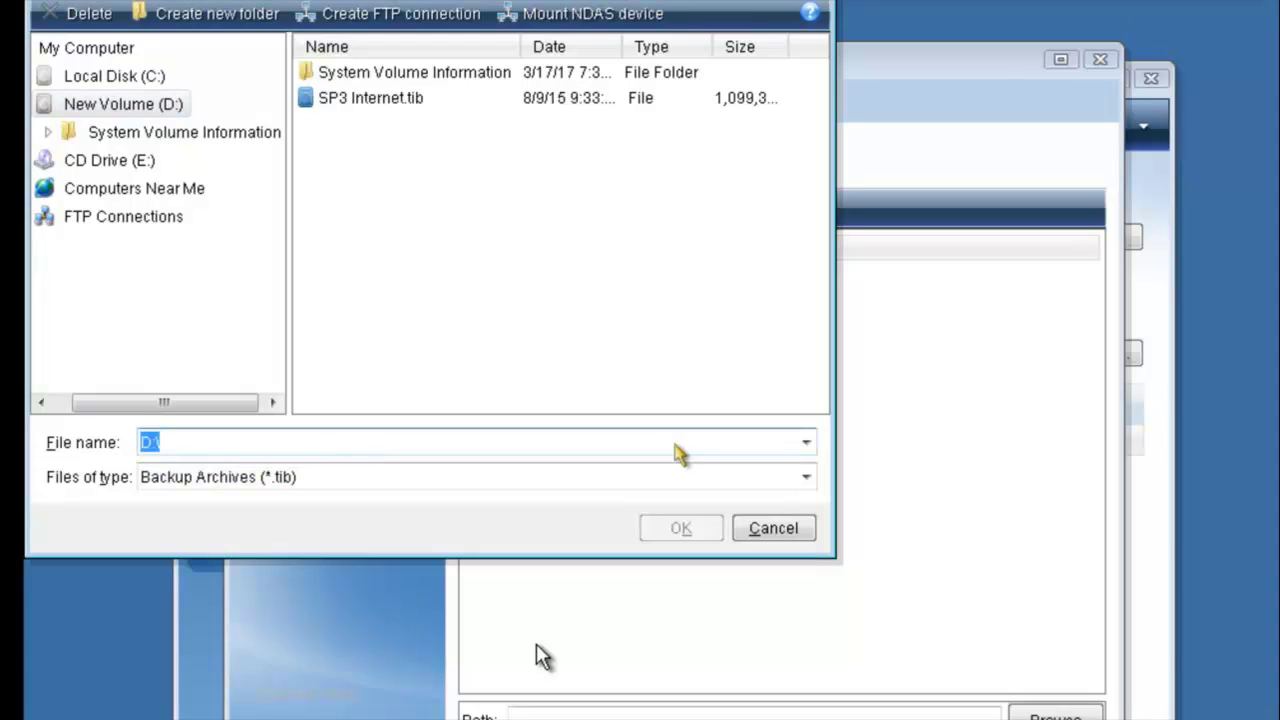
type("D:\\sp")
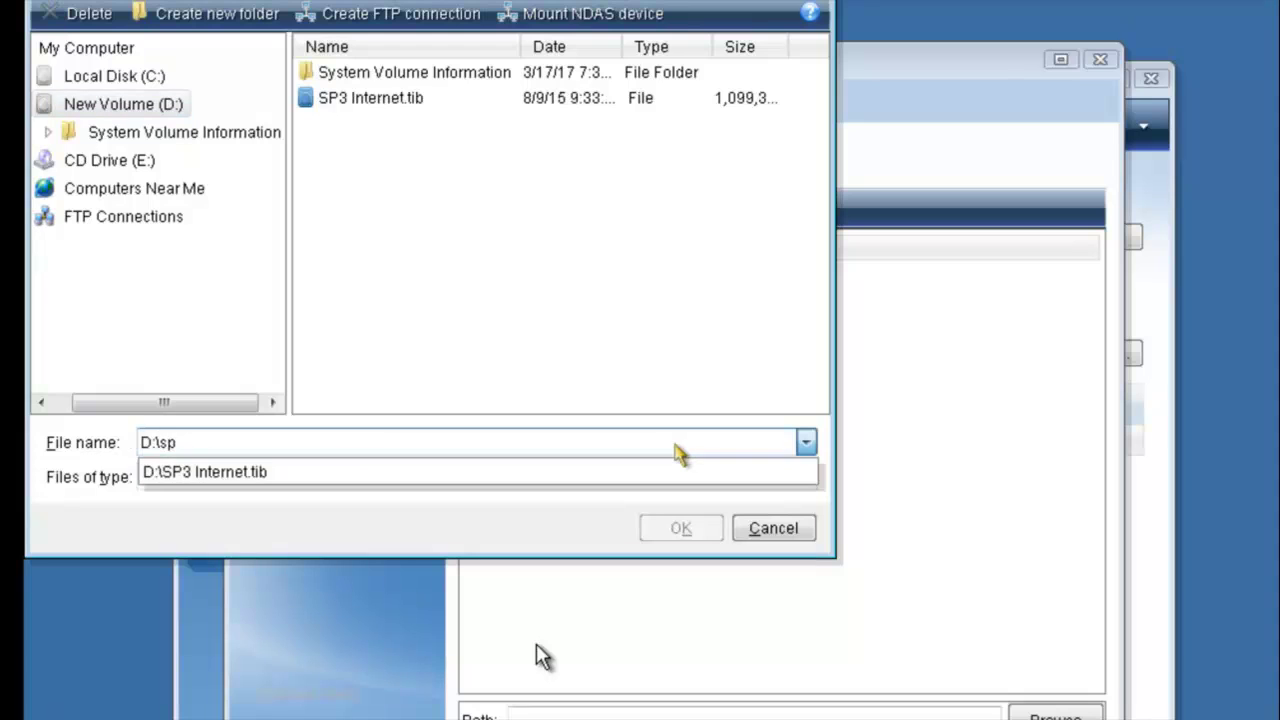
key("Down")
key("Return")
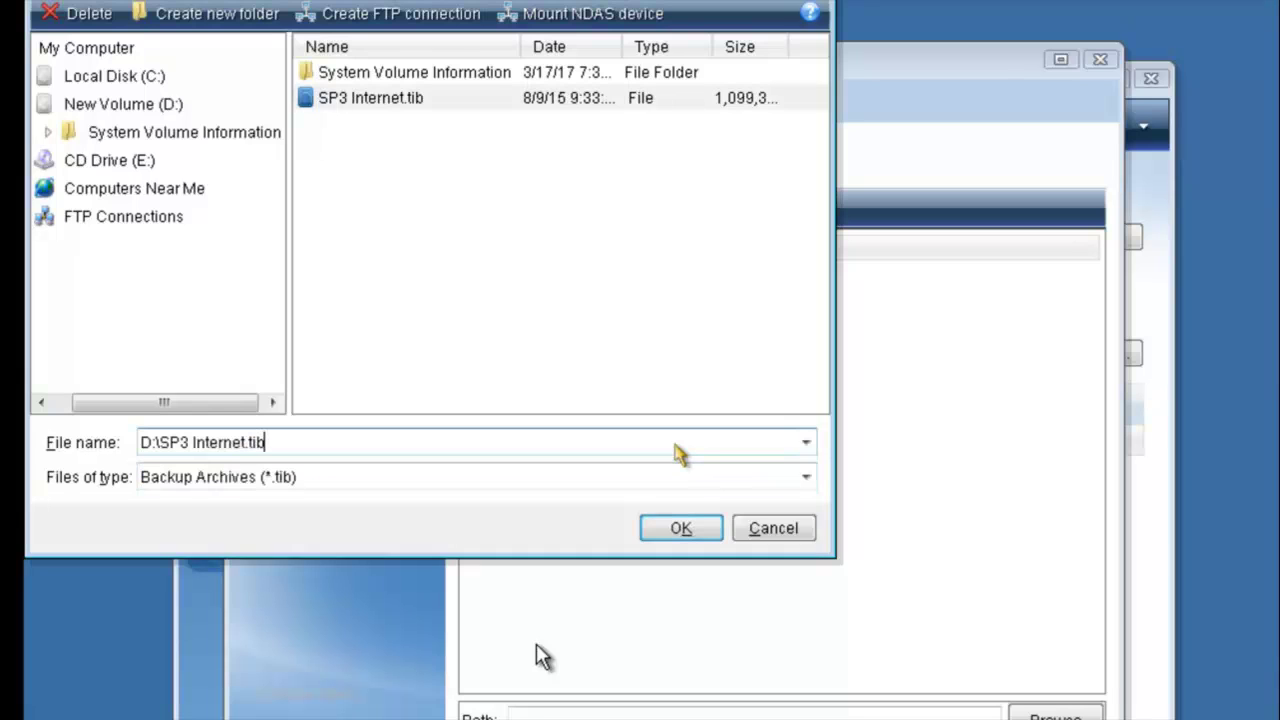
key("Return")
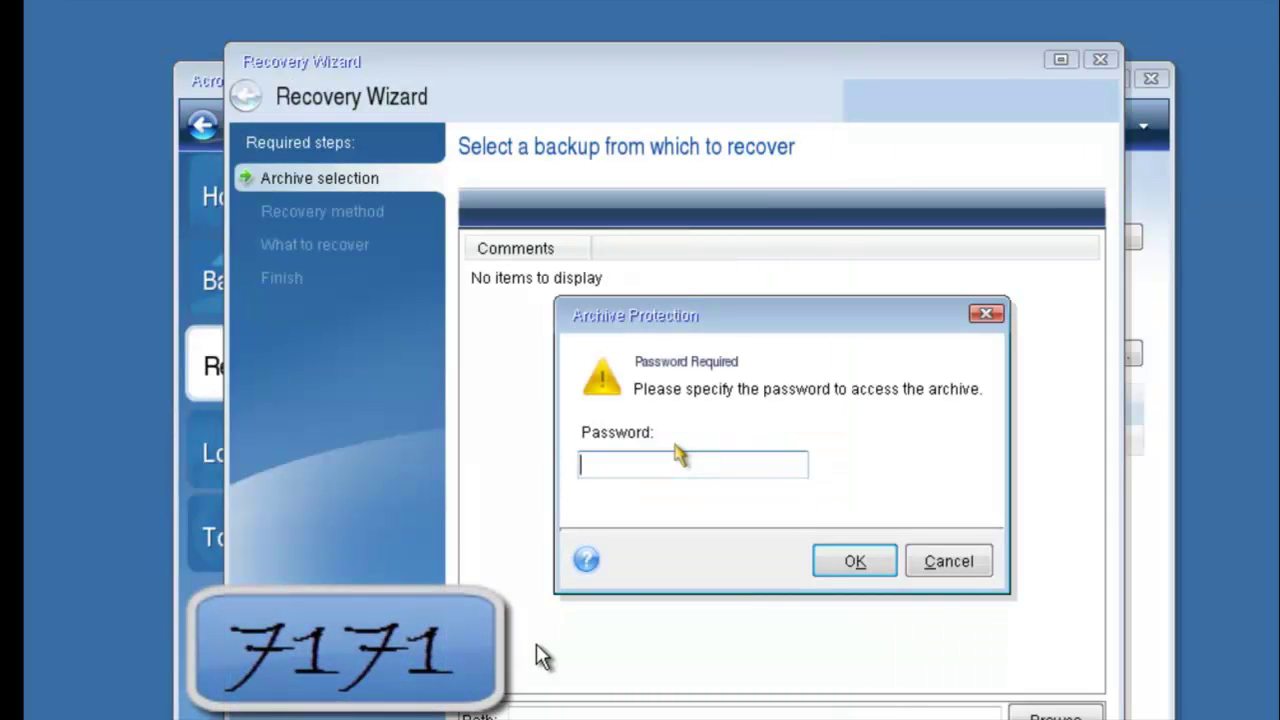
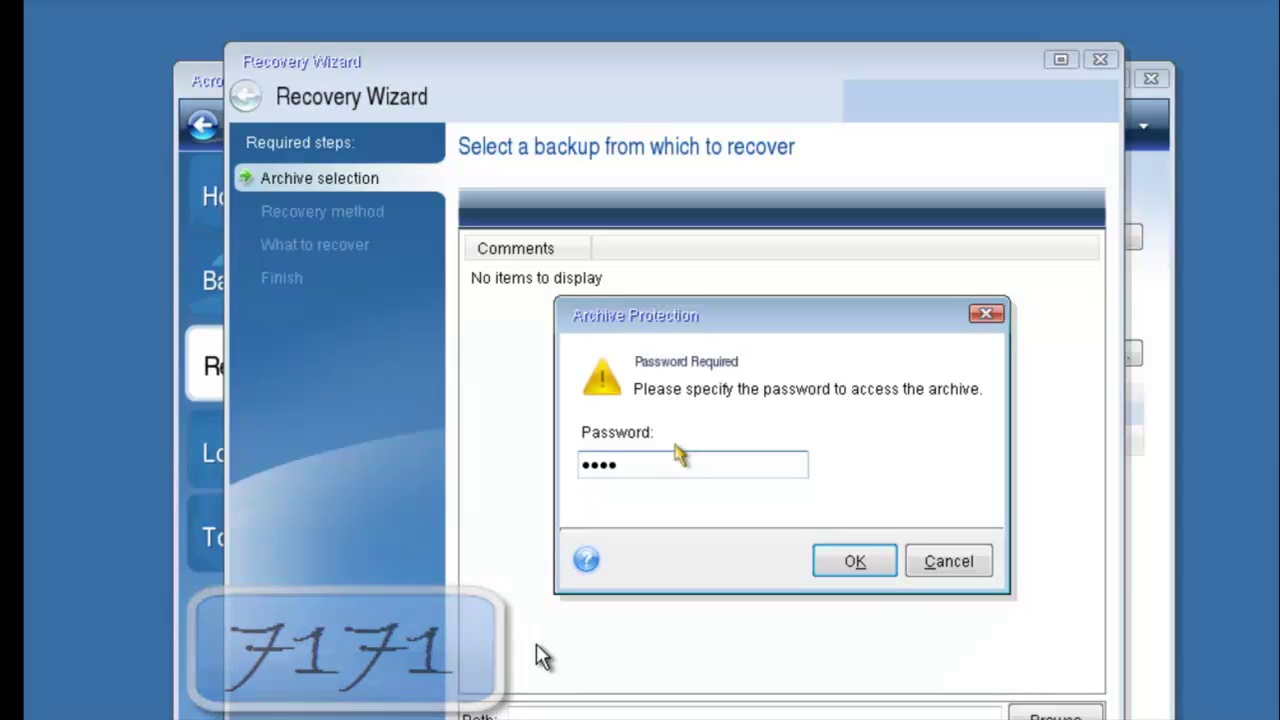
Unlock the archive with its password and continue to the recovery method step.
key("Return")
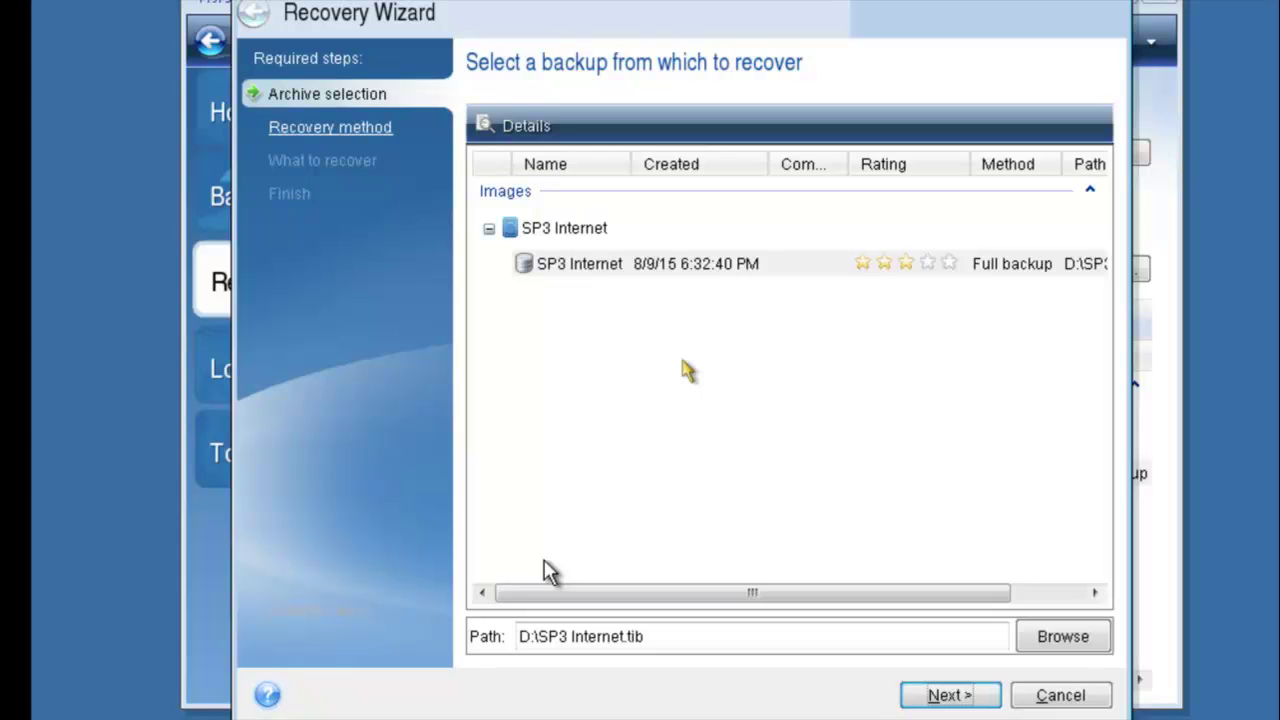
key("Return")
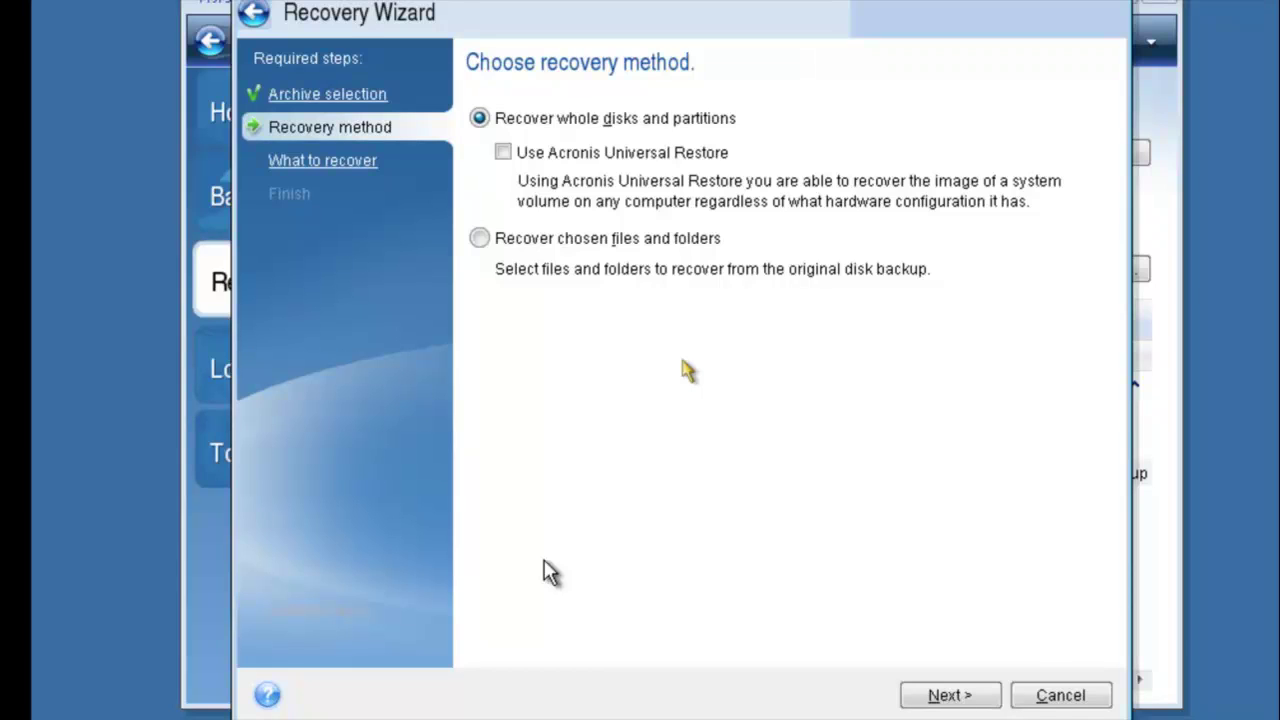
Keep 'Recover whole disks and partitions' and continue to partition selection.
key("Return")
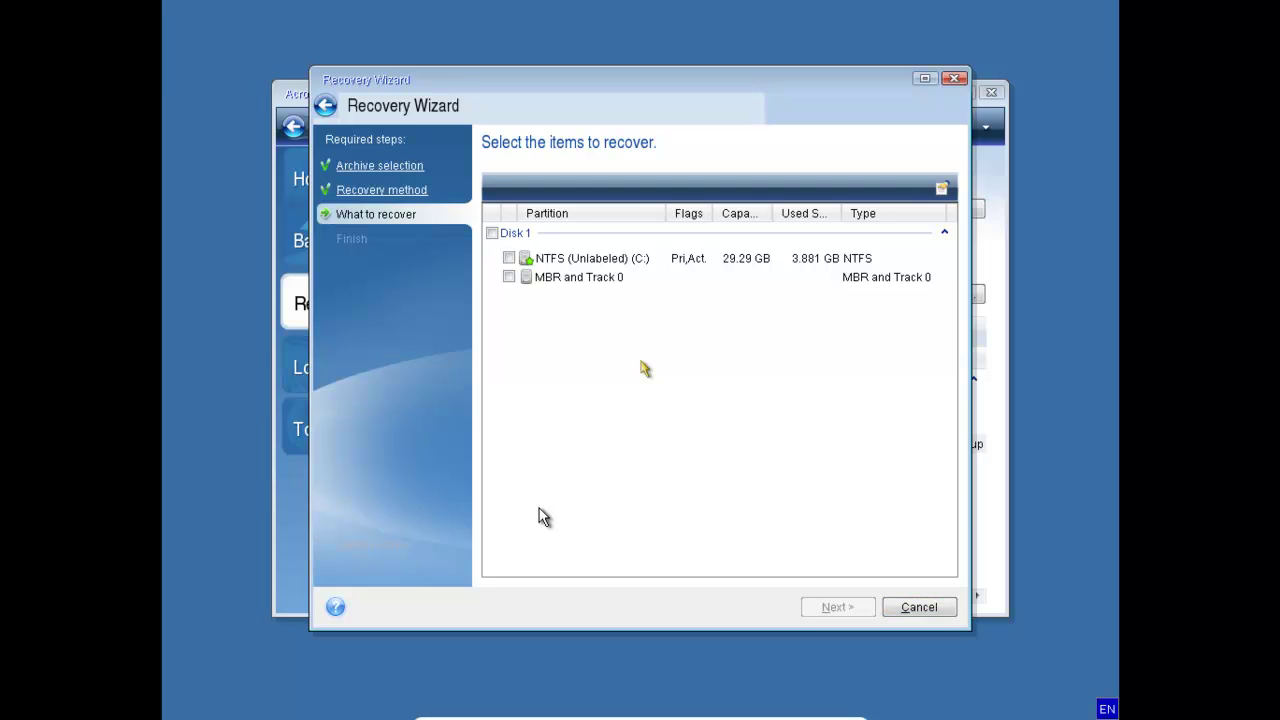
Check NTFS (Unlabeled) (C:) for recovery, leaving MBR and Track 0 unchecked.
key("space")
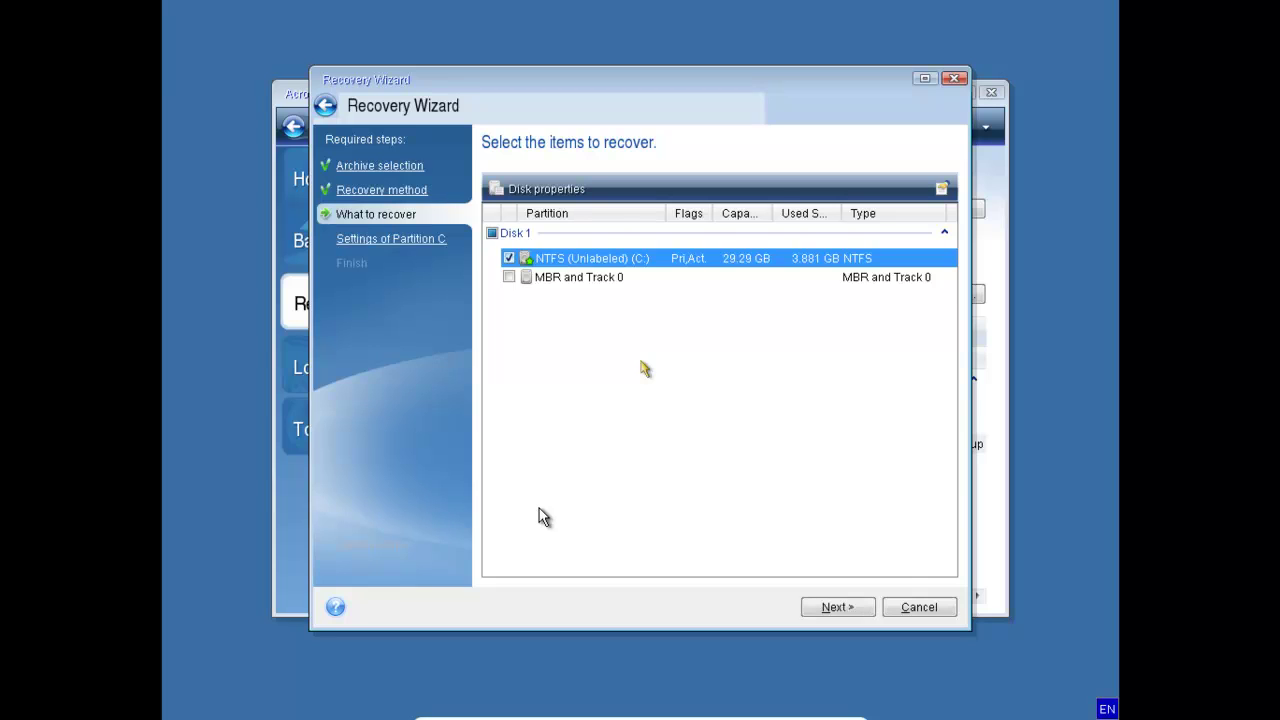
key("Down")
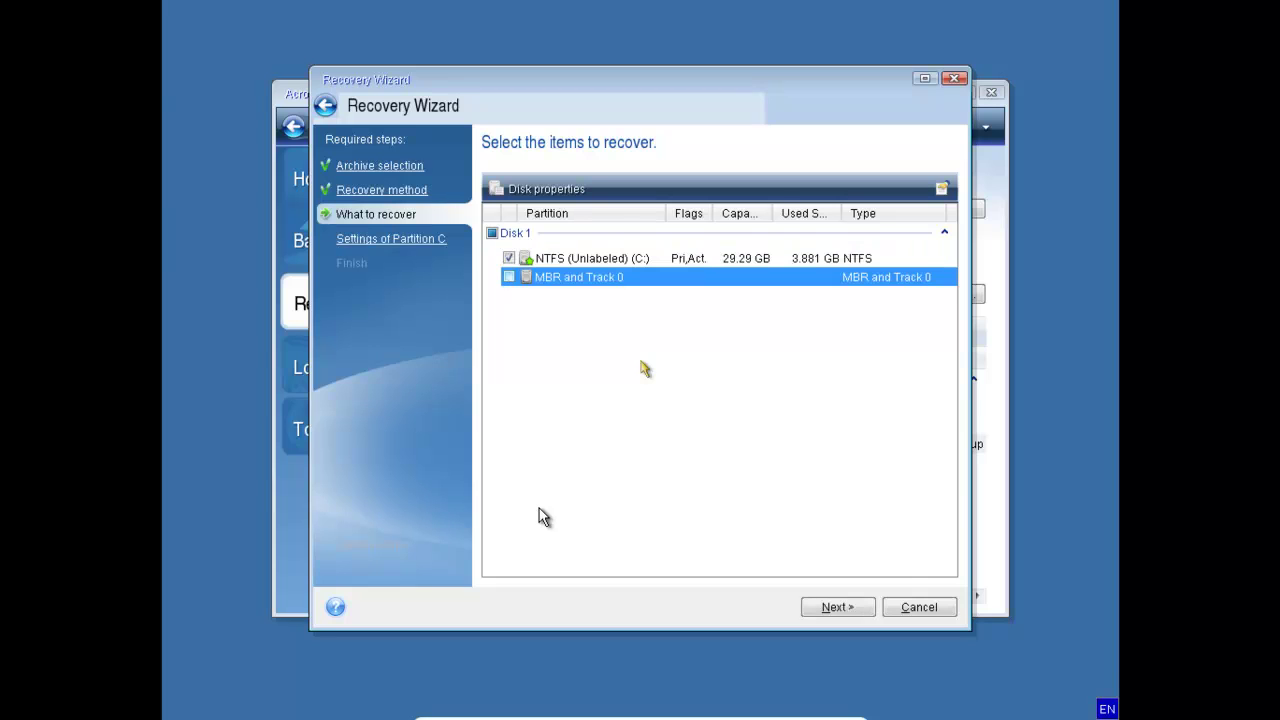
key("Tab")
key("Tab")
key("Tab")
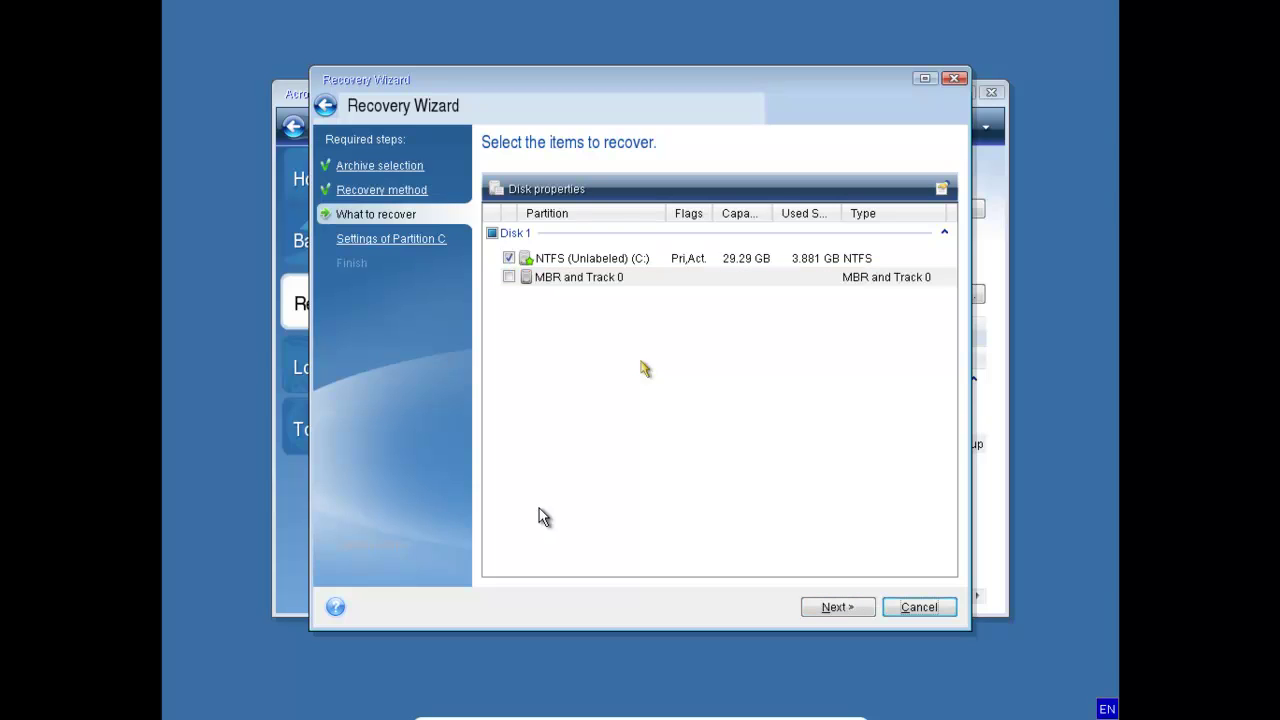
key("shift+Tab")
Set NTFS (Unlabeled) (C:) on Disk 1 as the new location for partition C.
key("Return")
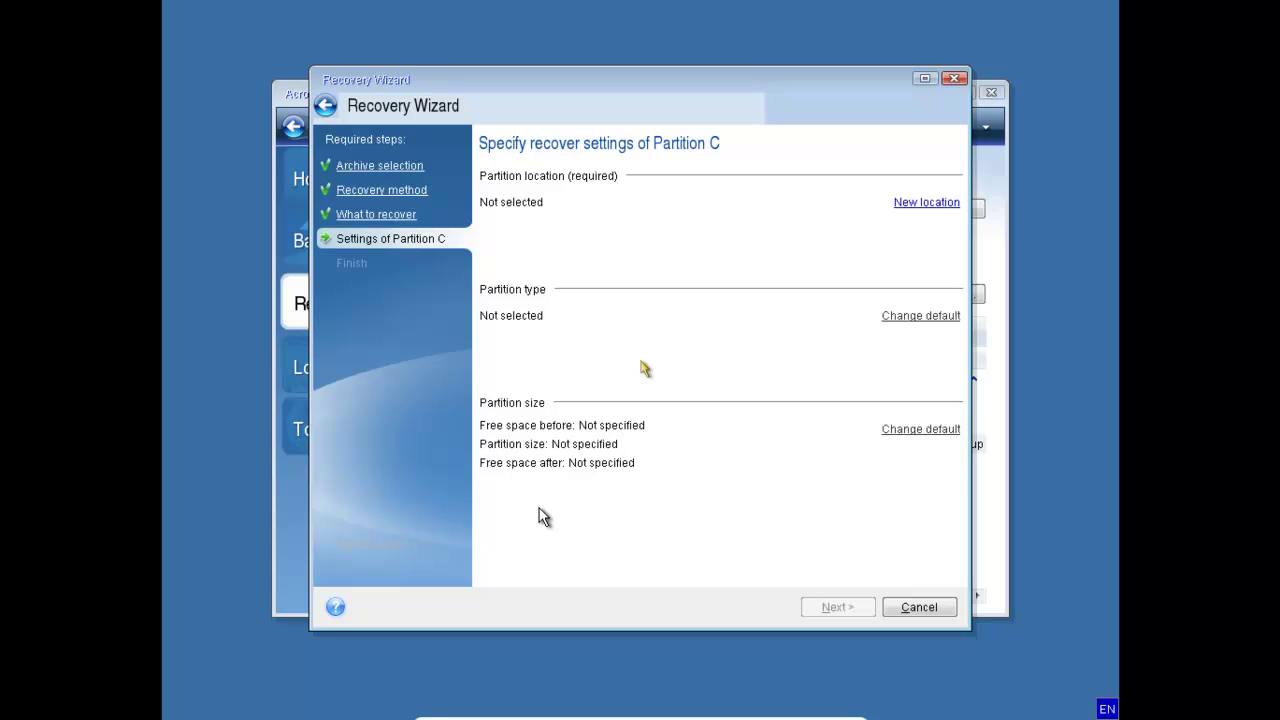
key("Tab")
key("Return")
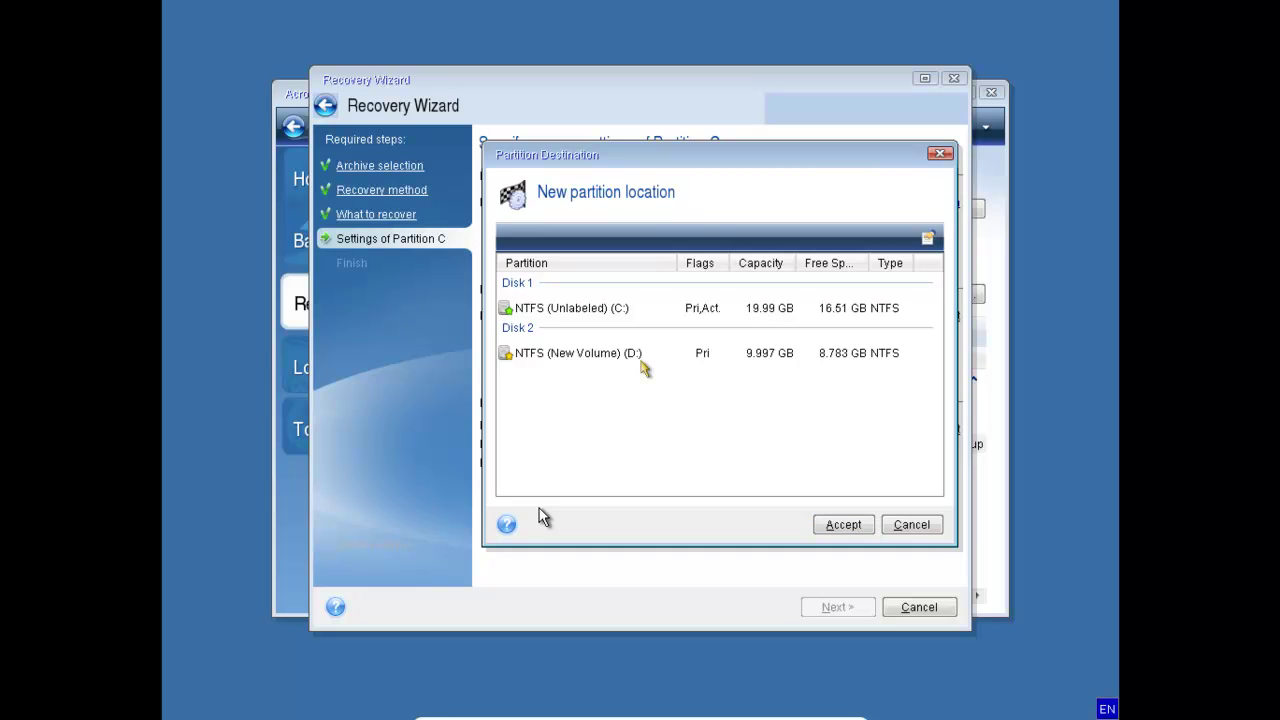
key("Tab")
key("Tab")
left_click(641, 358)
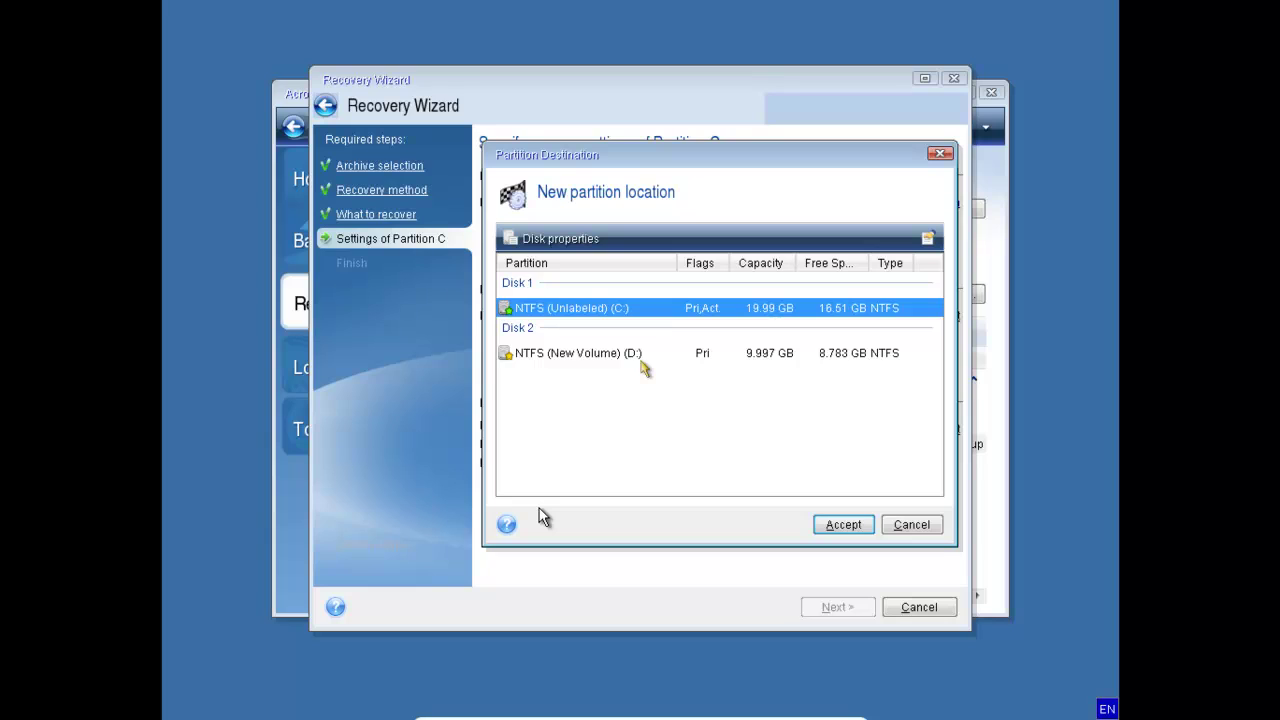
key("Return")
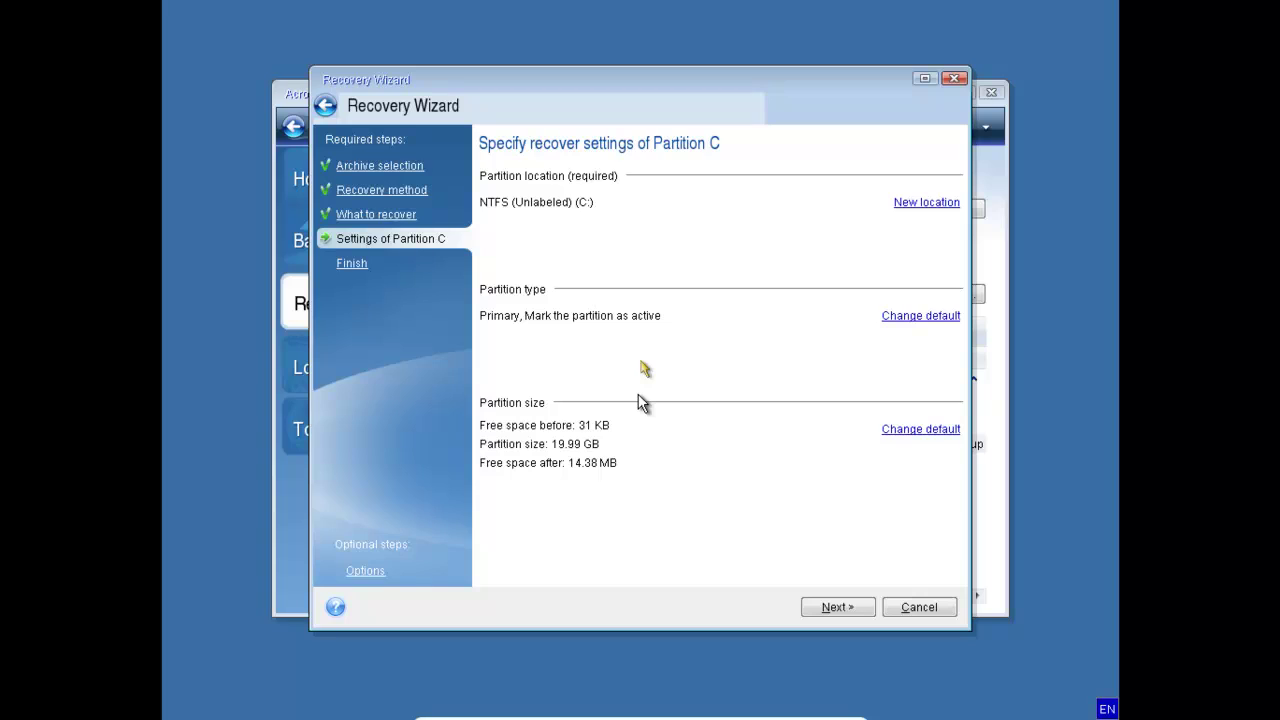
key("Tab")
Review the Summary and proceed with restoring partition C: from SP3 Internet.tib.
key("Return")
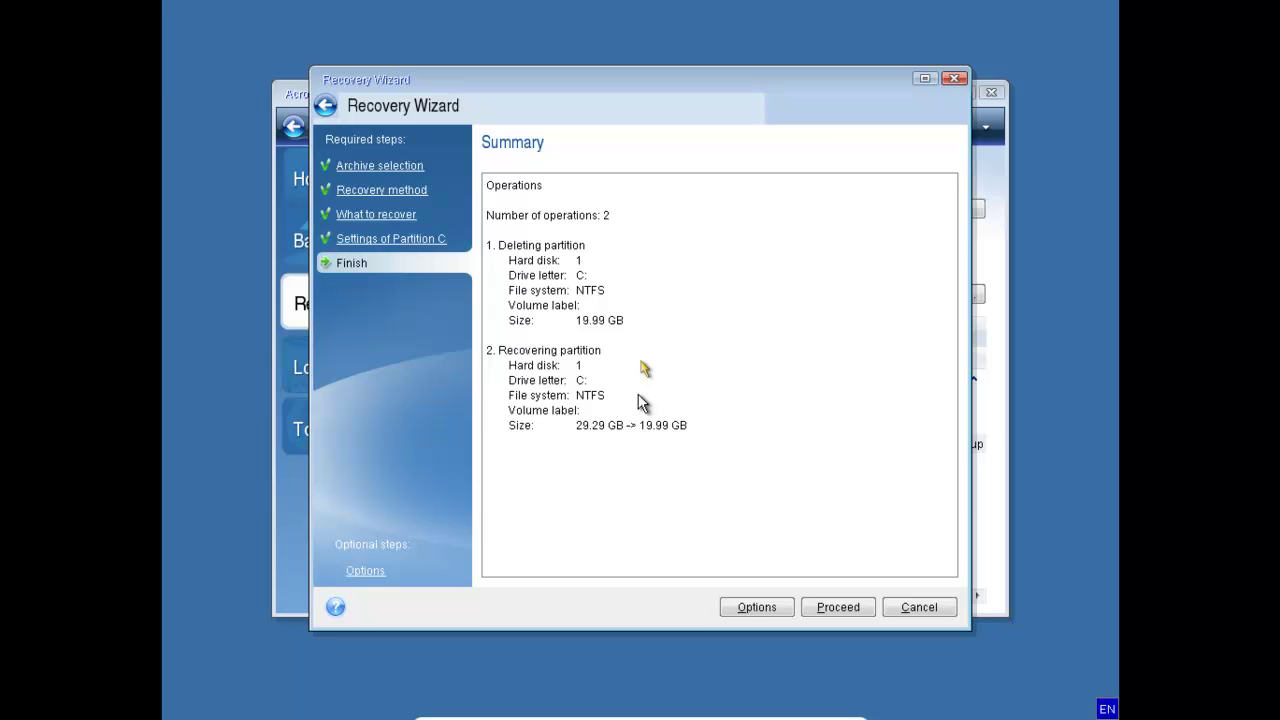
key("Tab")
key("Tab")
key("Return")
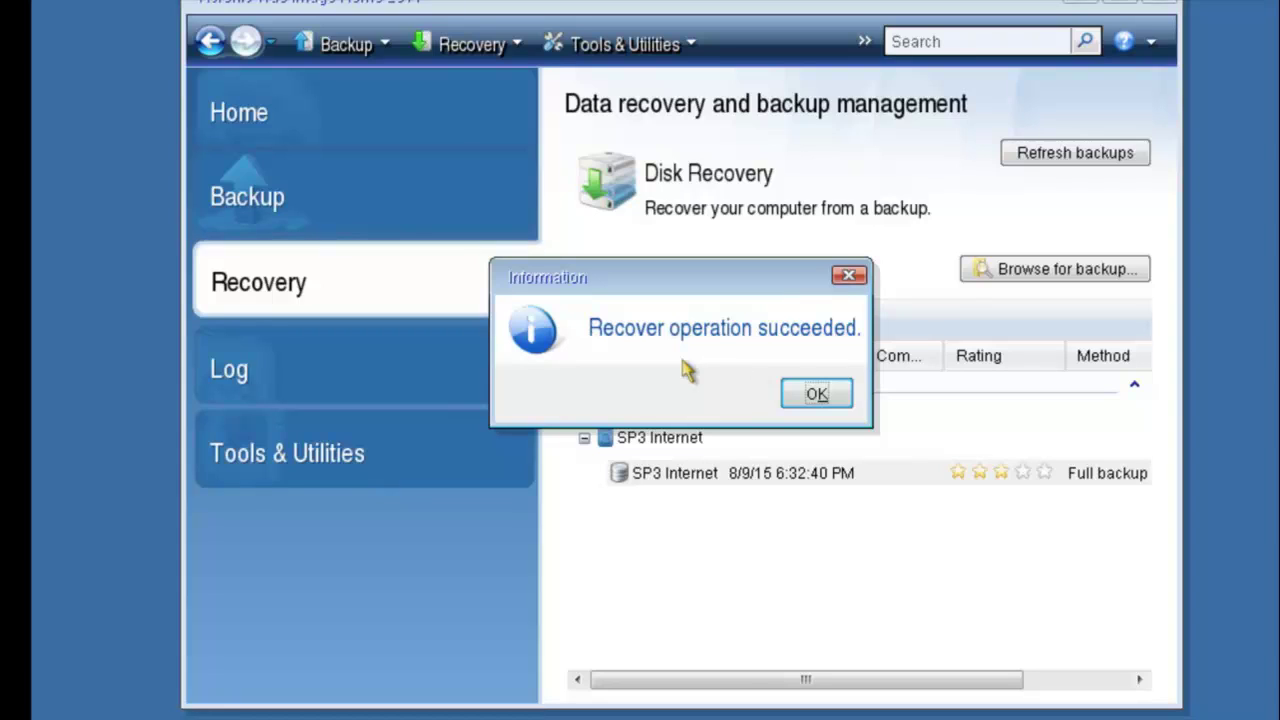
Check the VM's optical drive options without changes and dismiss the 'Recover operation succeeded' message.
left_click(660, 600)
mouse_move(856, 610)
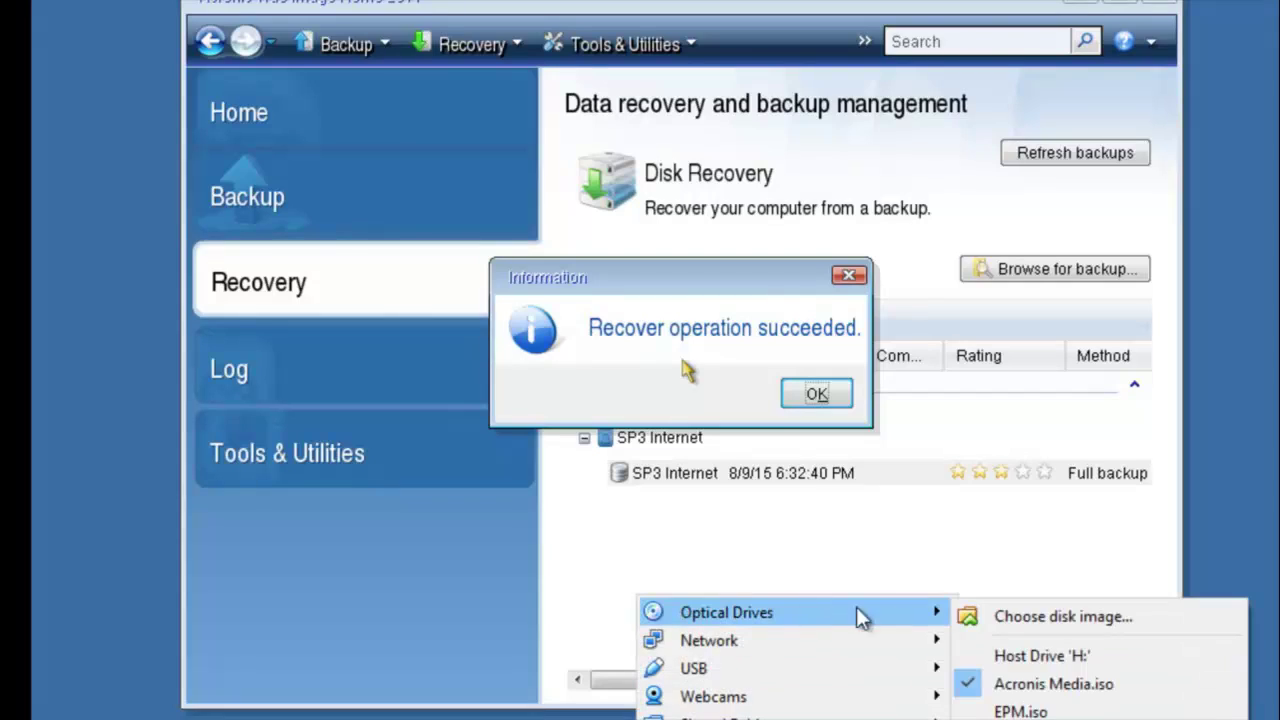
left_click(990, 686)
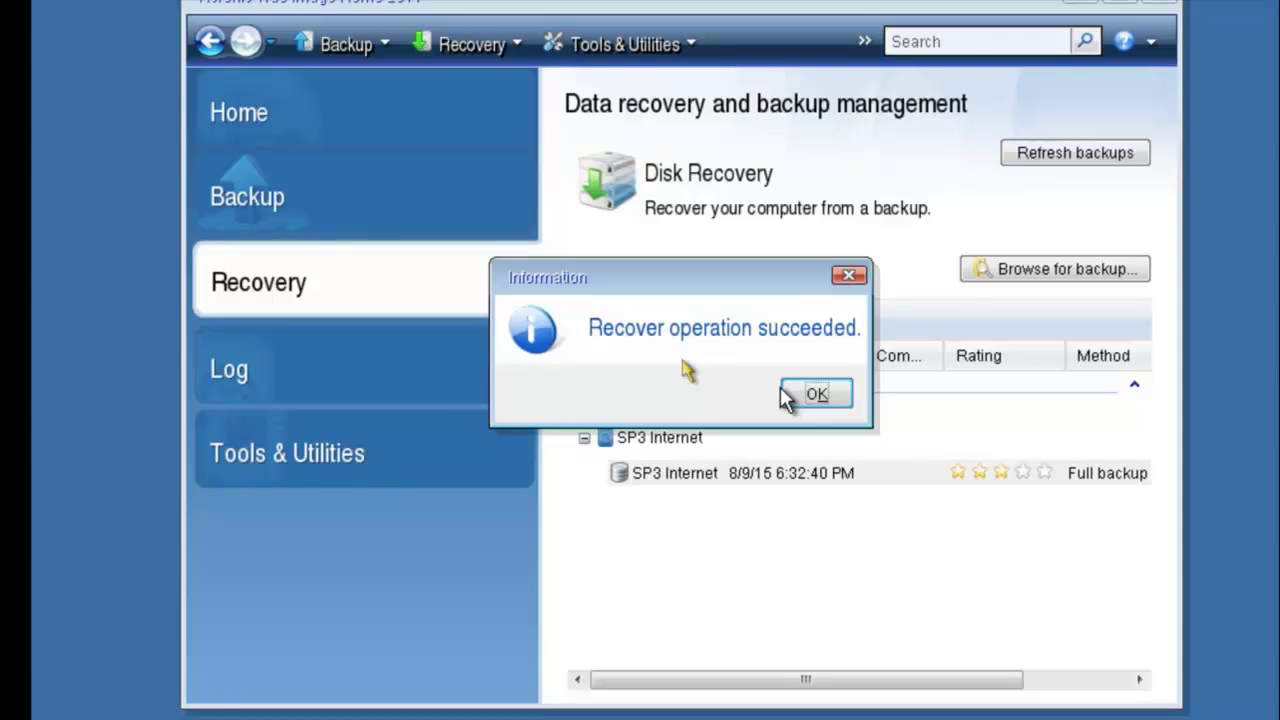
left_click(813, 394)
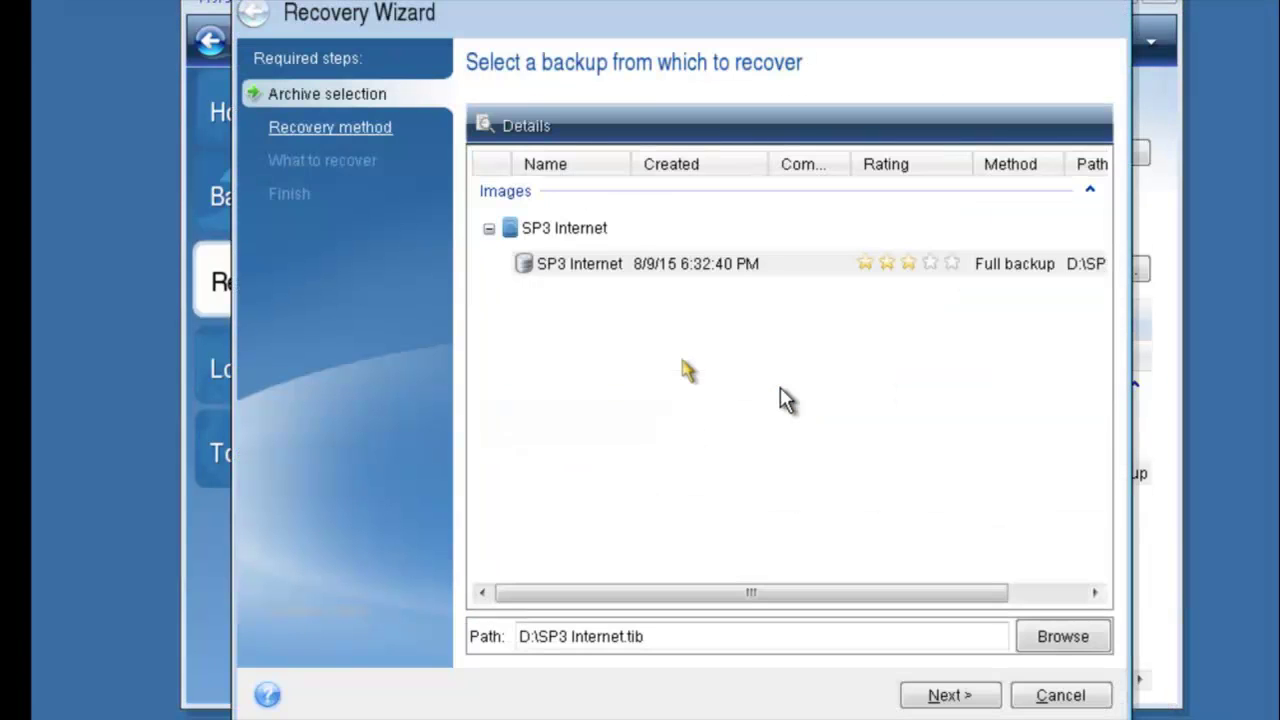
Cancel the Recovery Wizard to return to the Recovery page listing the SP3 Internet backup.
key("Tab")
key("Tab")
key("Tab")
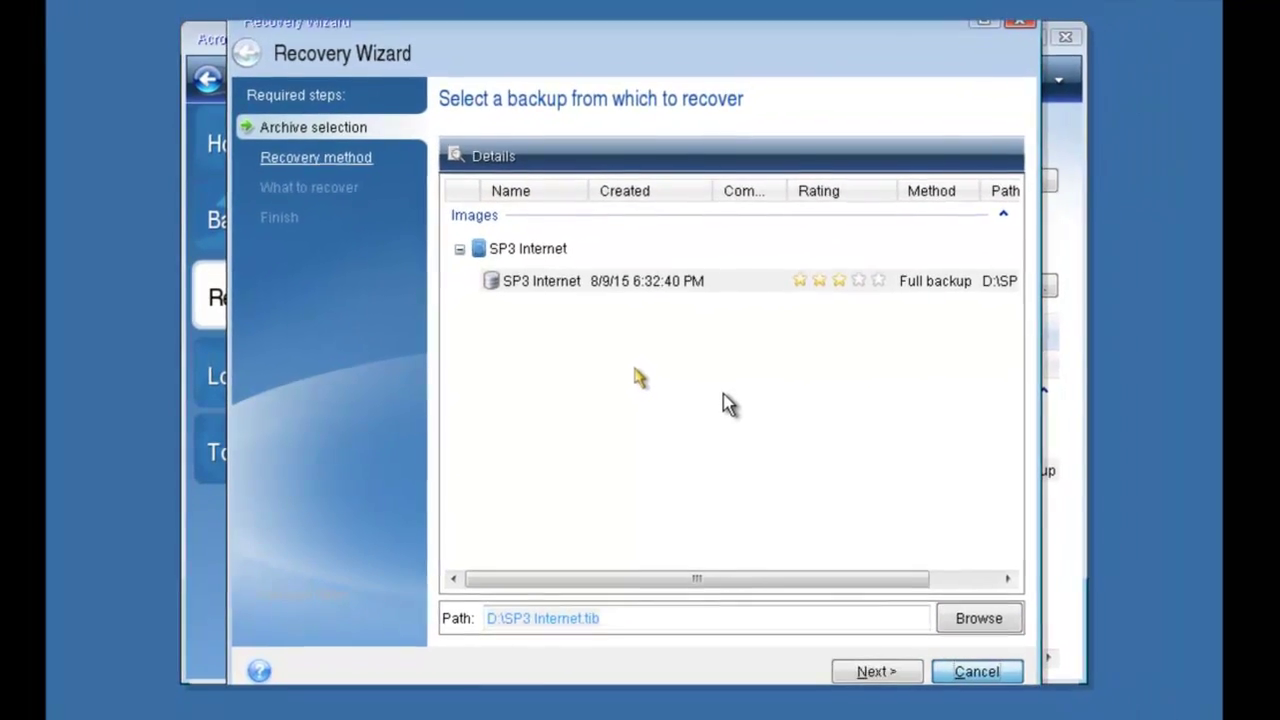
key("Escape")
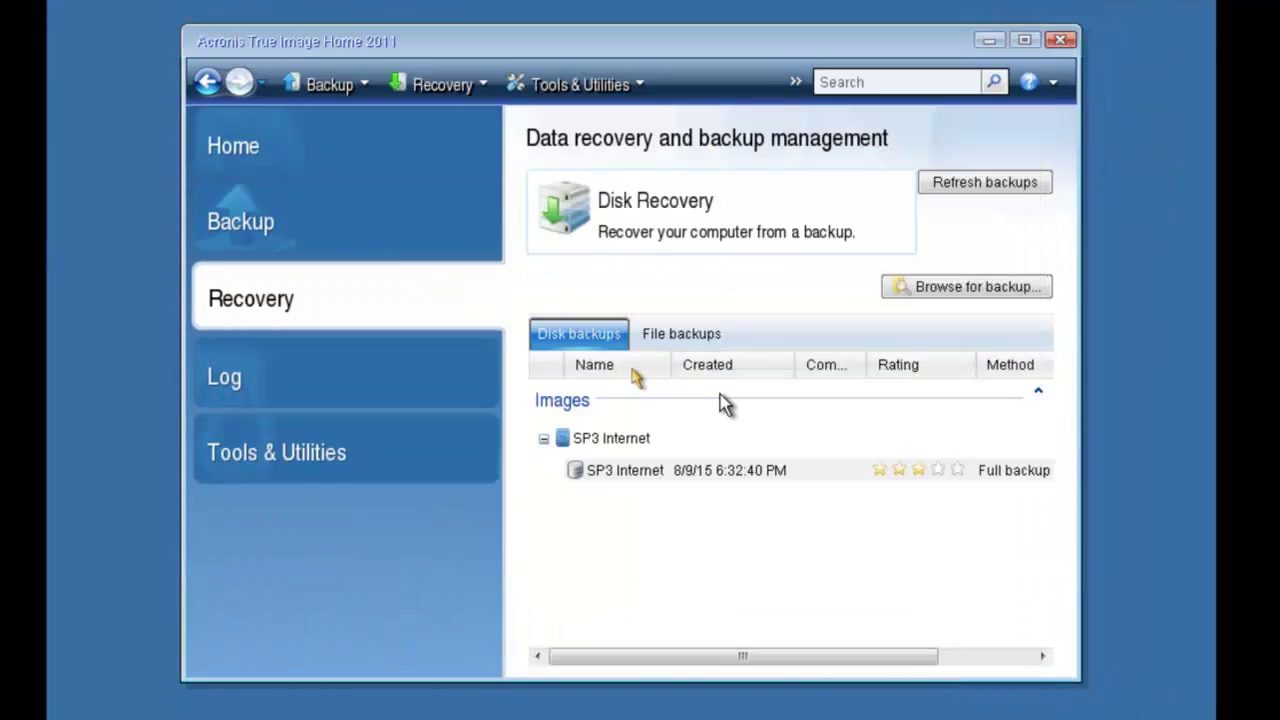
Switch the Recovery page list to file backups and reveal the program's menu bar.
key("Tab")
key("Tab")
key("Tab")
key("Right")
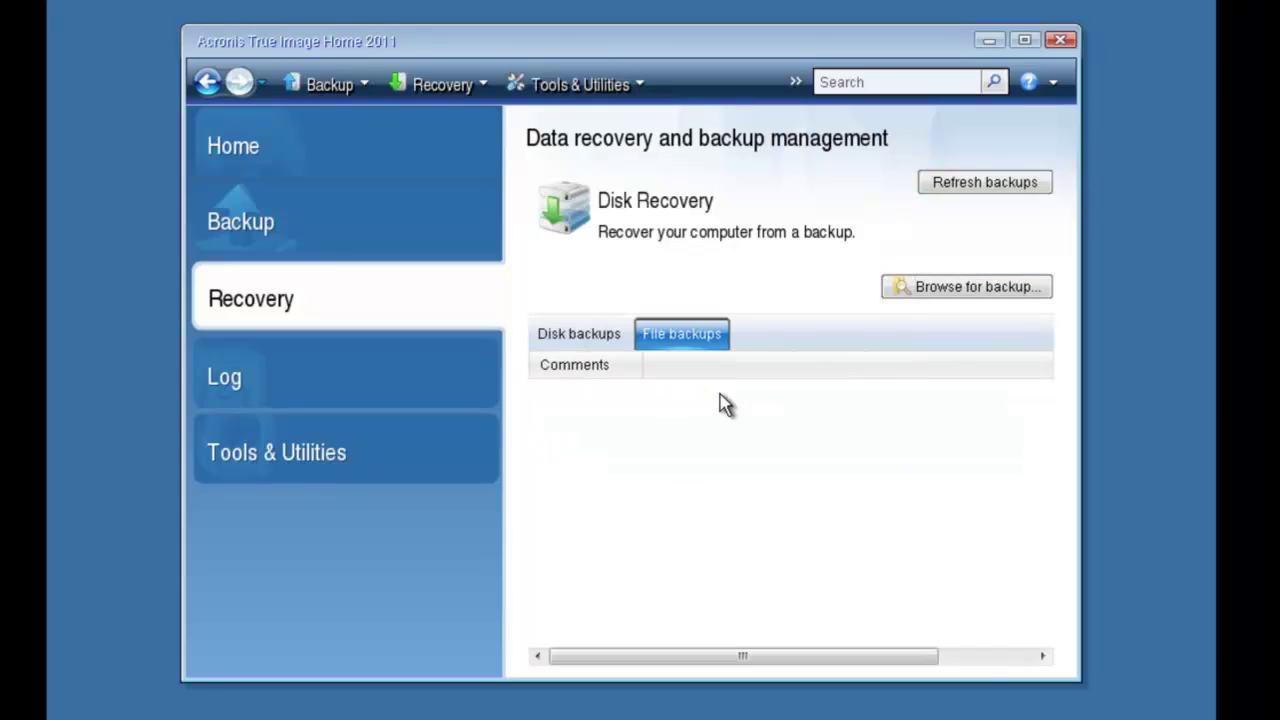
key("Tab")
key("Tab")
key("Tab")
key("Tab")
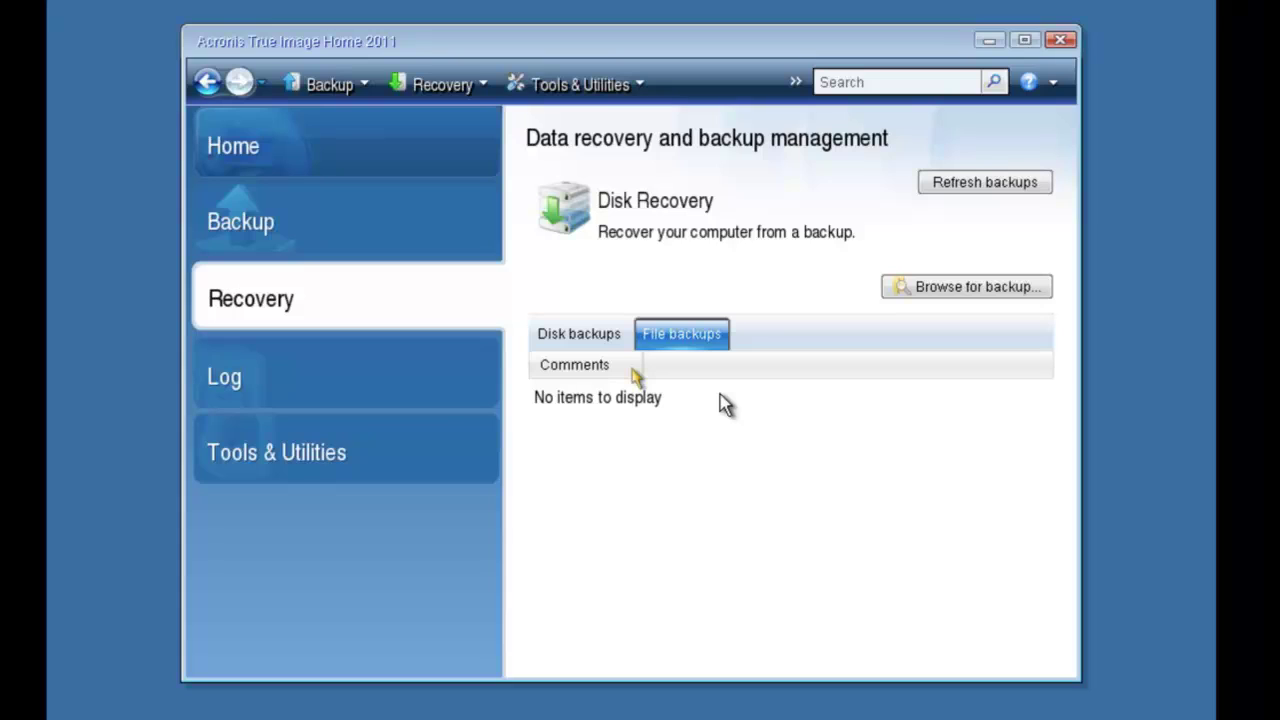
key("alt")
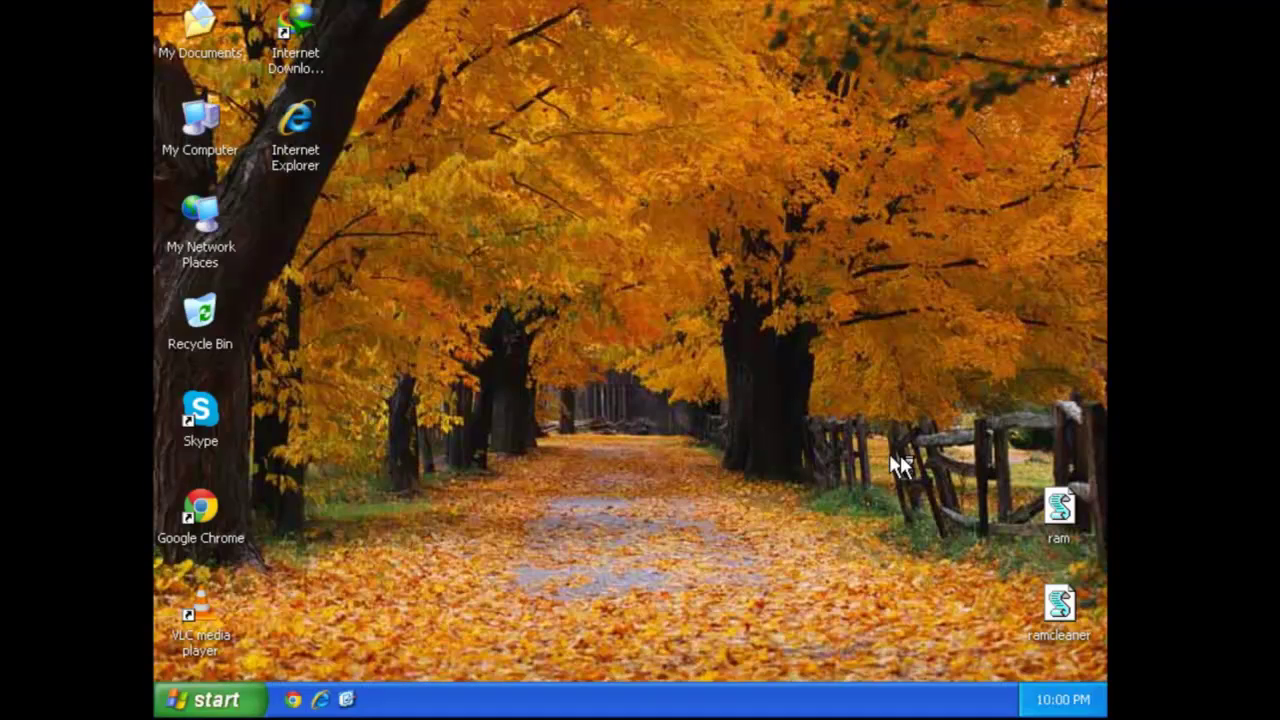
Run the ram script, then permanently delete the ram and ramcleaner files.
left_click_drag(900, 455, 1106, 663)
double_click(1060, 507)
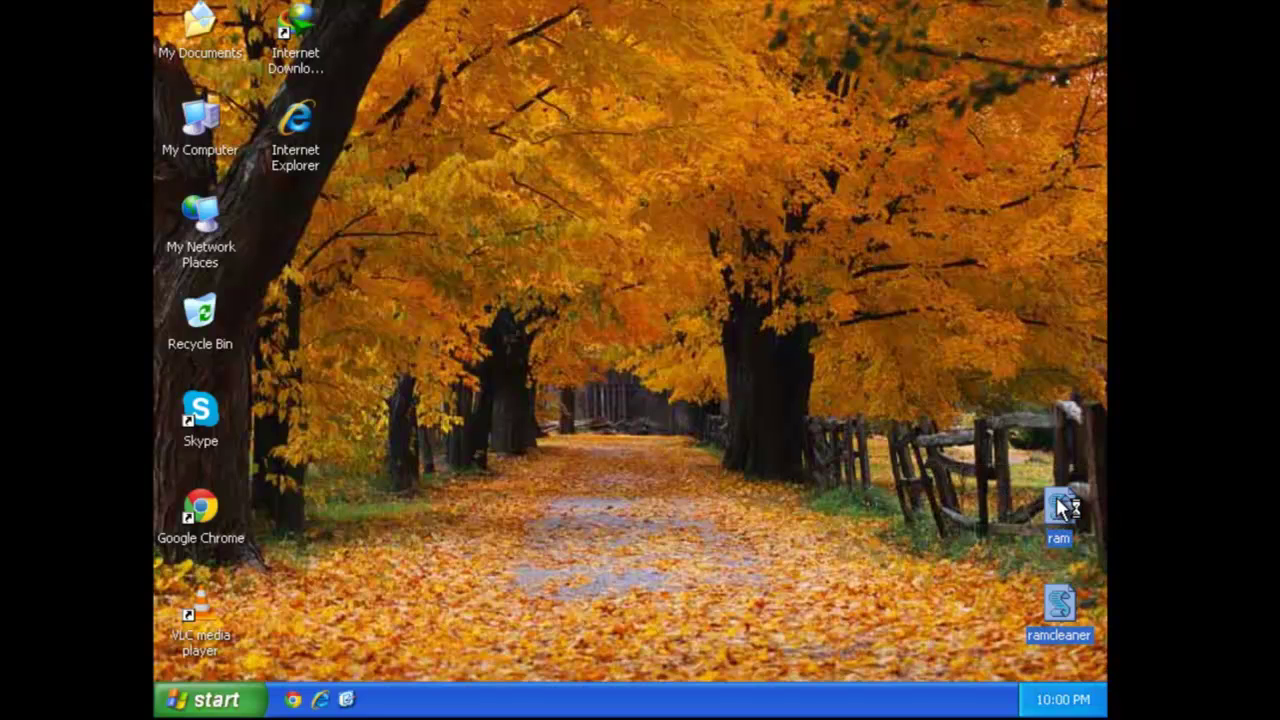
left_click(1058, 508)
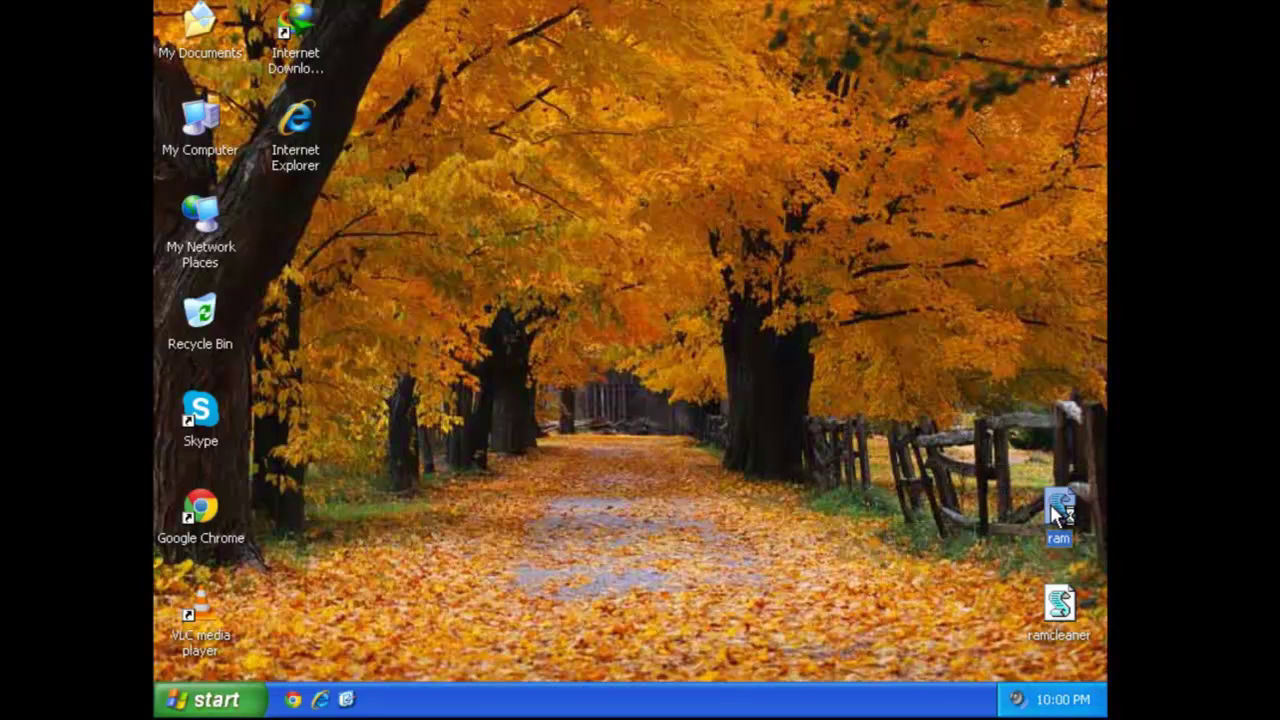
left_click(1059, 600)
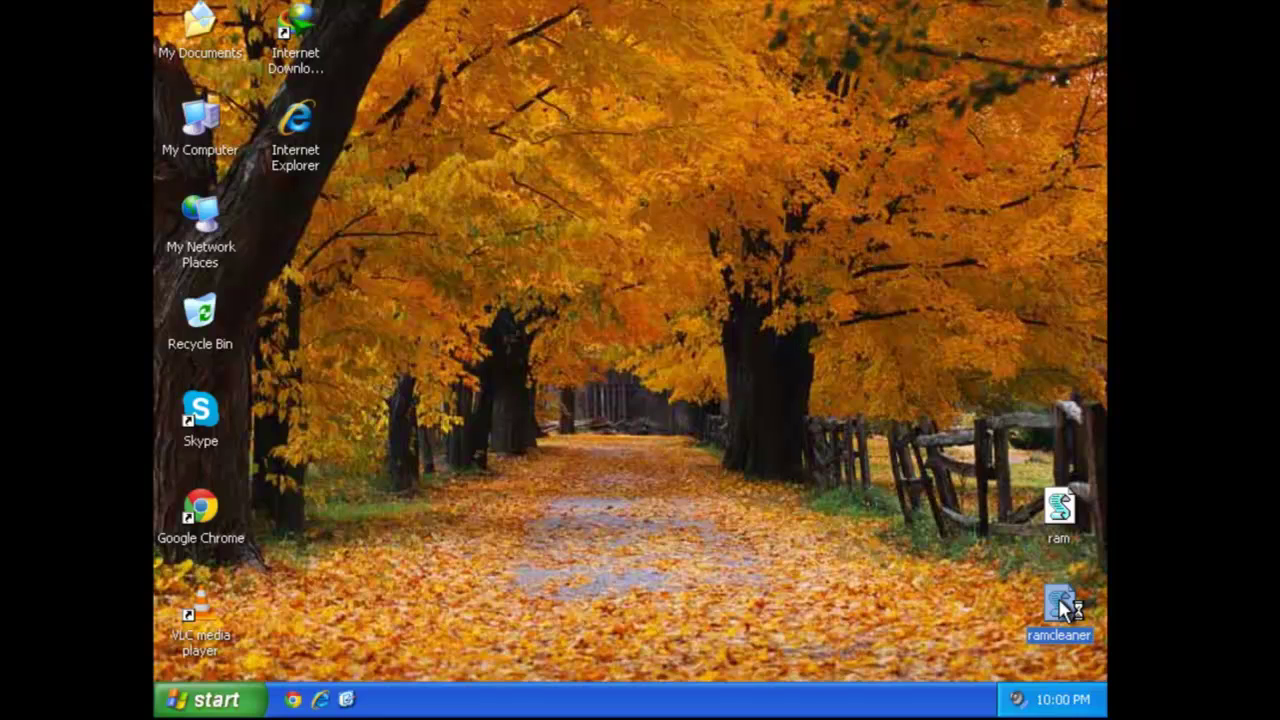
left_click(1070, 510)
left_click(1062, 636, "shift")
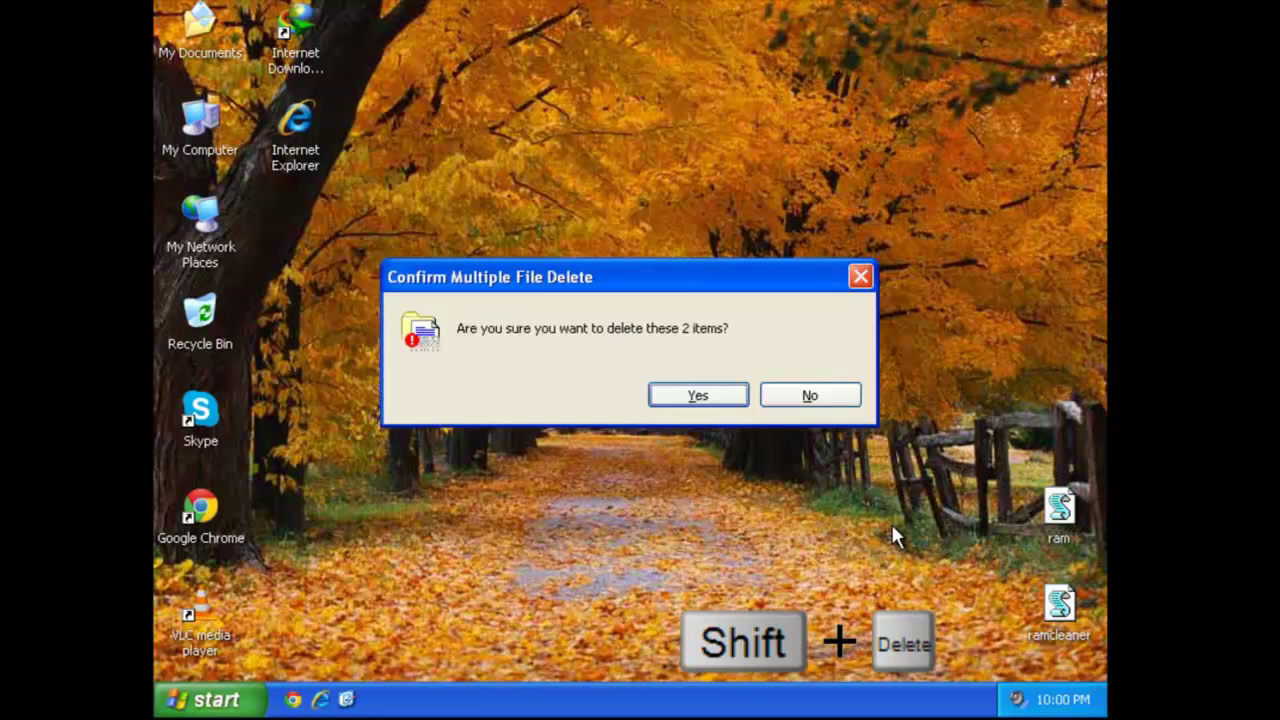
key("Return")
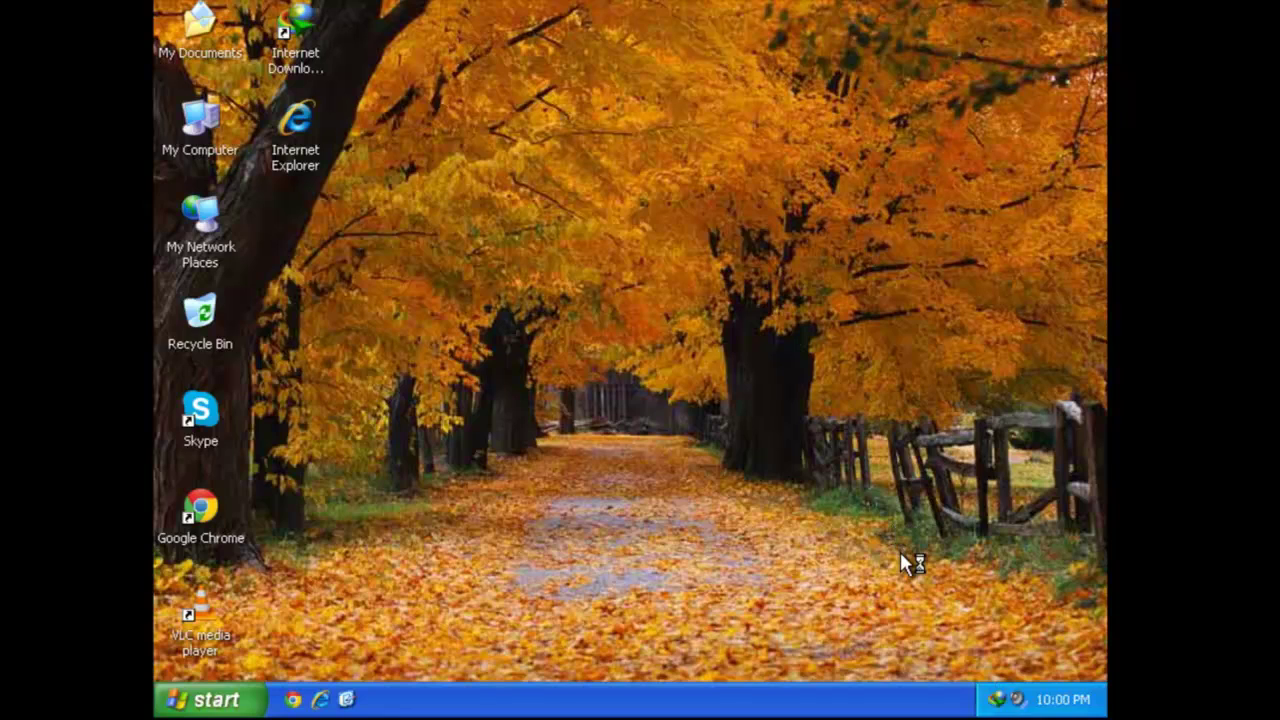
Test the Google Chrome, VLC and Internet Download Manager shortcuts.
double_click(215, 506)
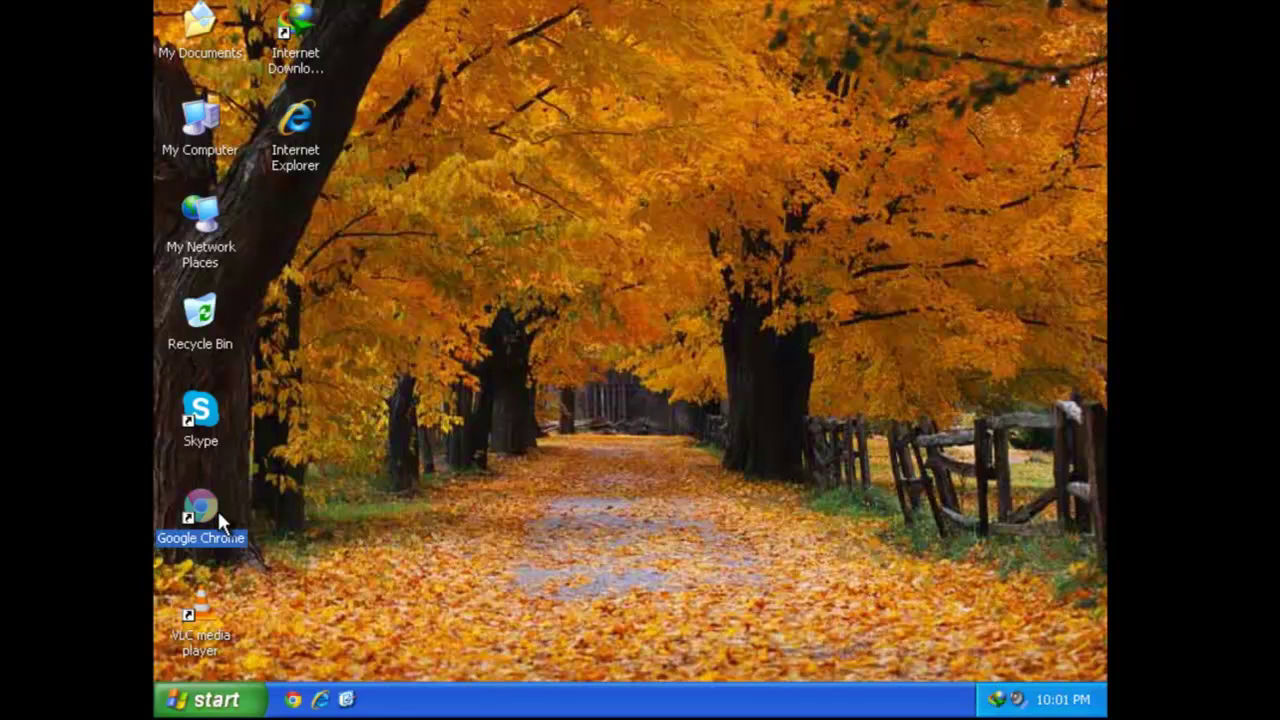
left_click(200, 615)
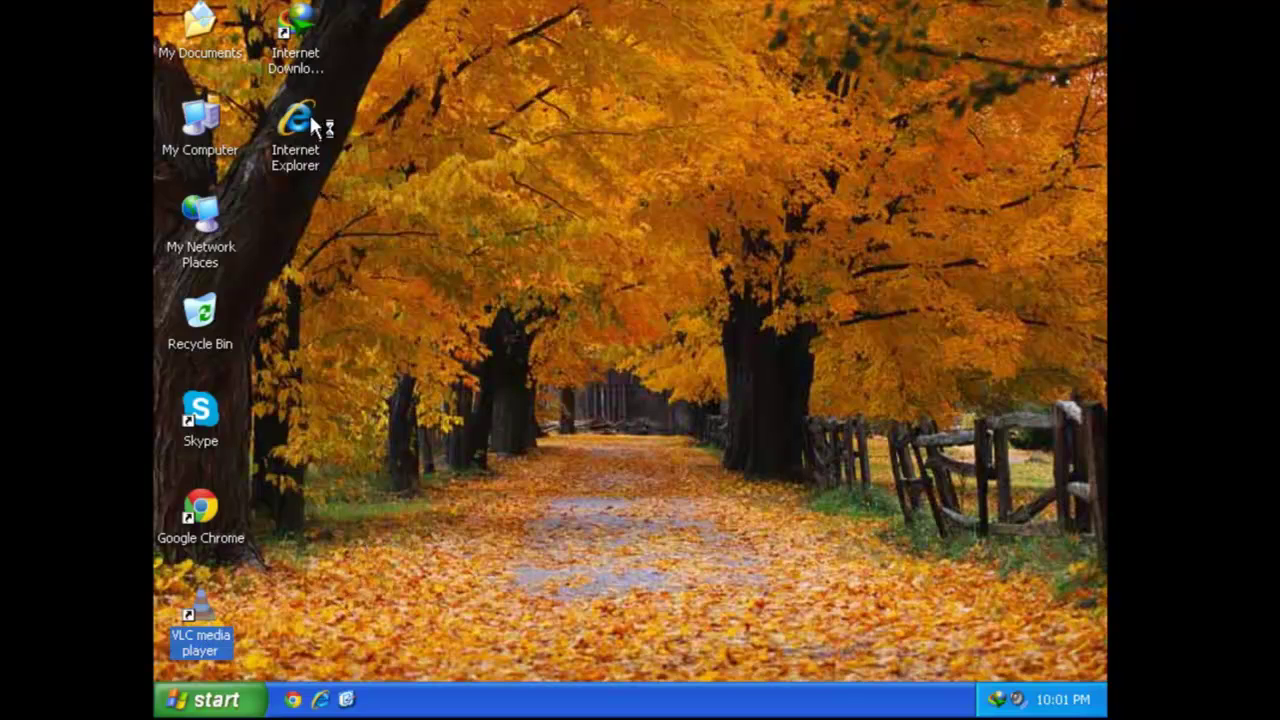
left_click(300, 55)
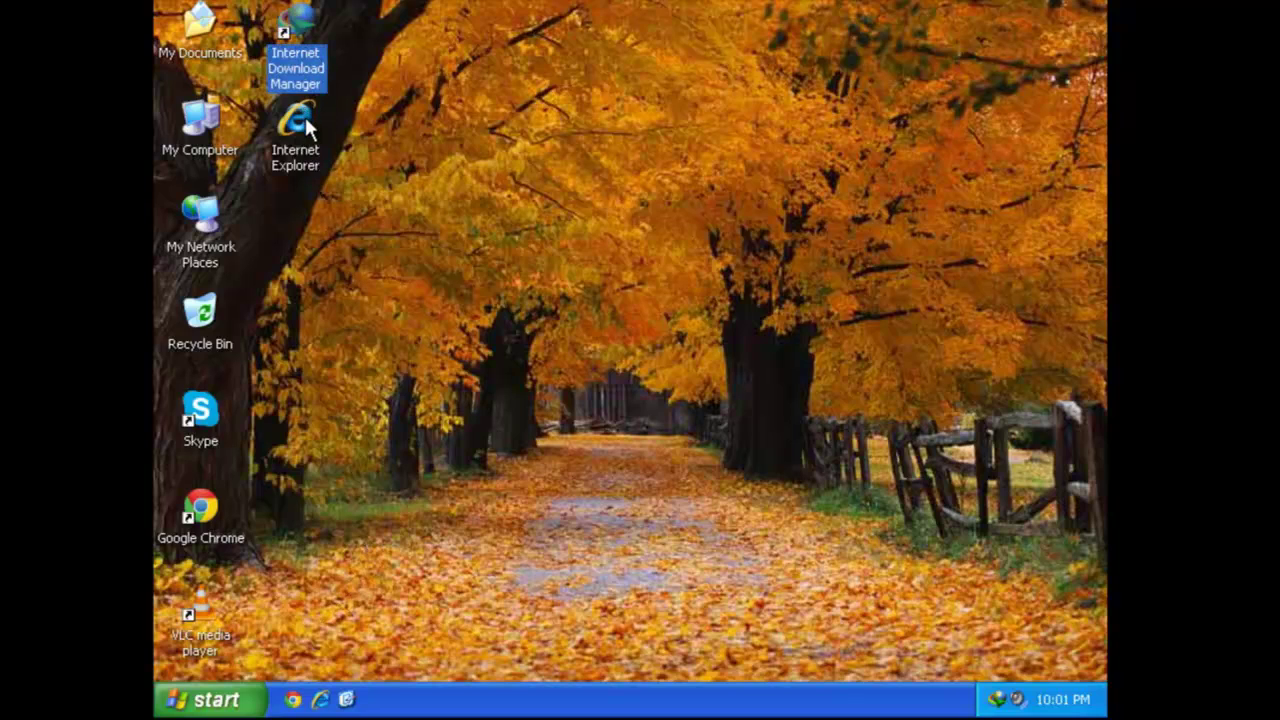
left_click(213, 700)
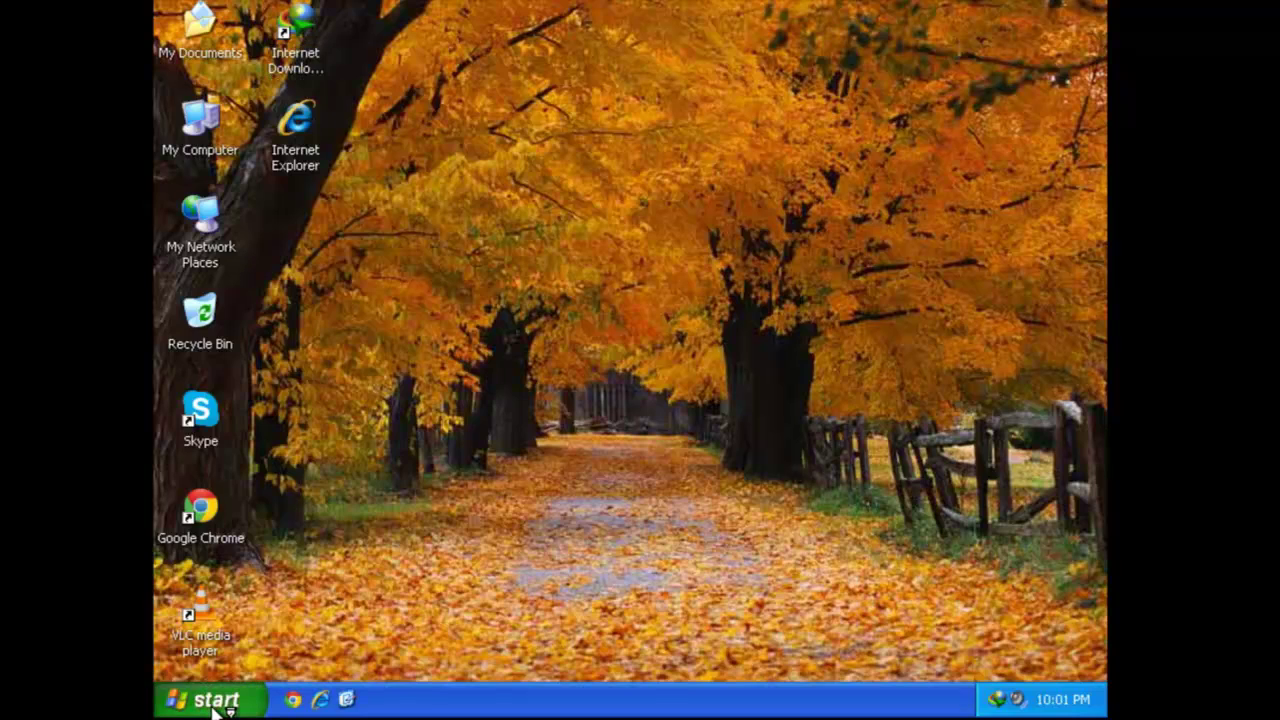
mouse_move(245, 614)
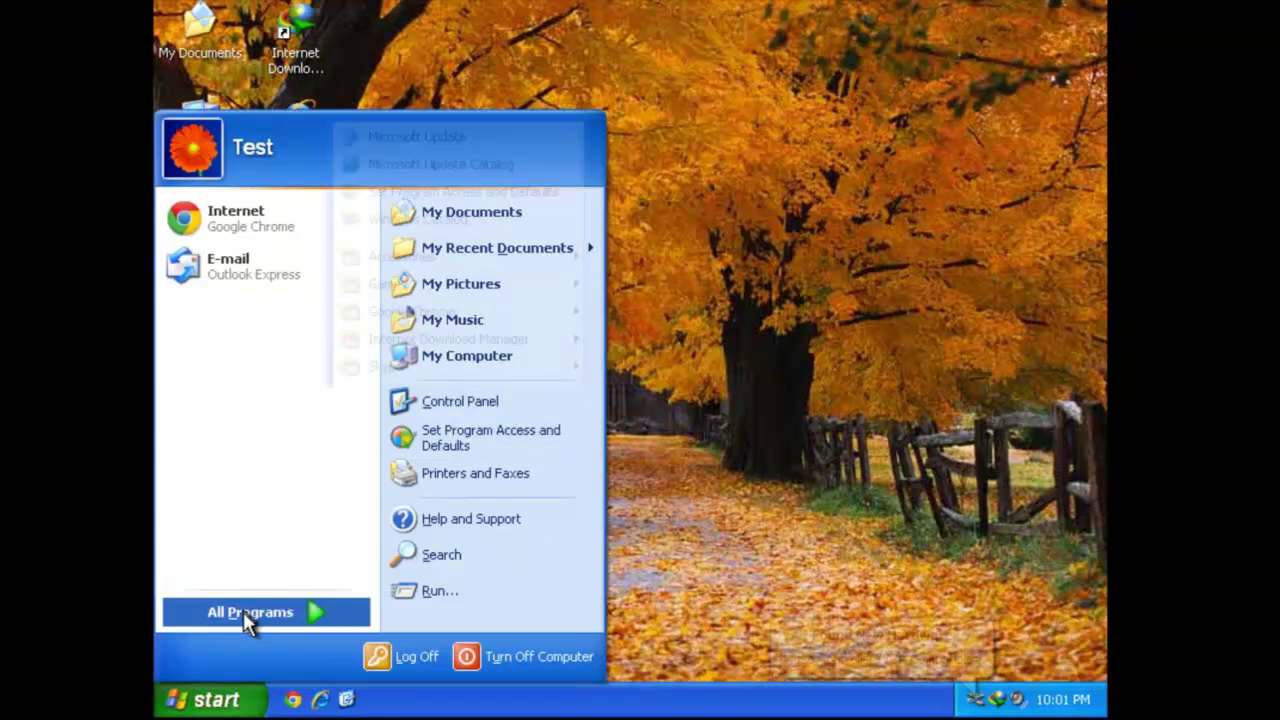
mouse_move(461, 418)
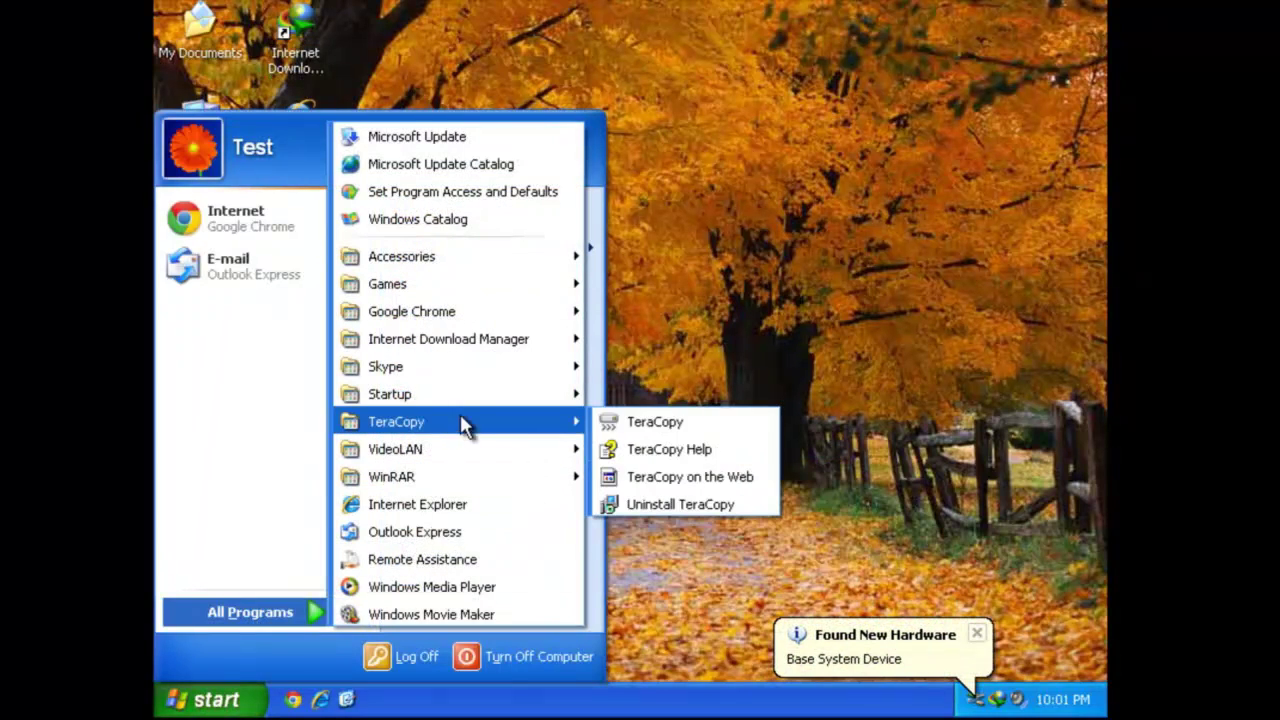
left_click(614, 422)
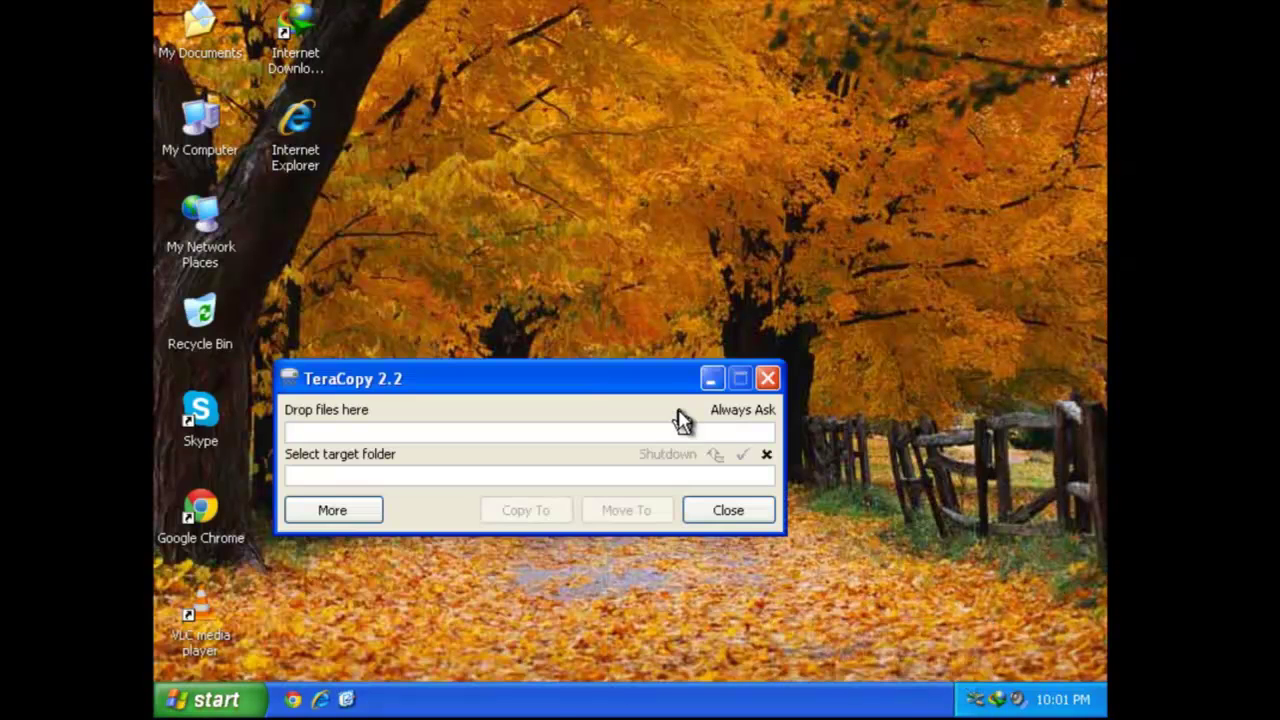
left_click(767, 378)
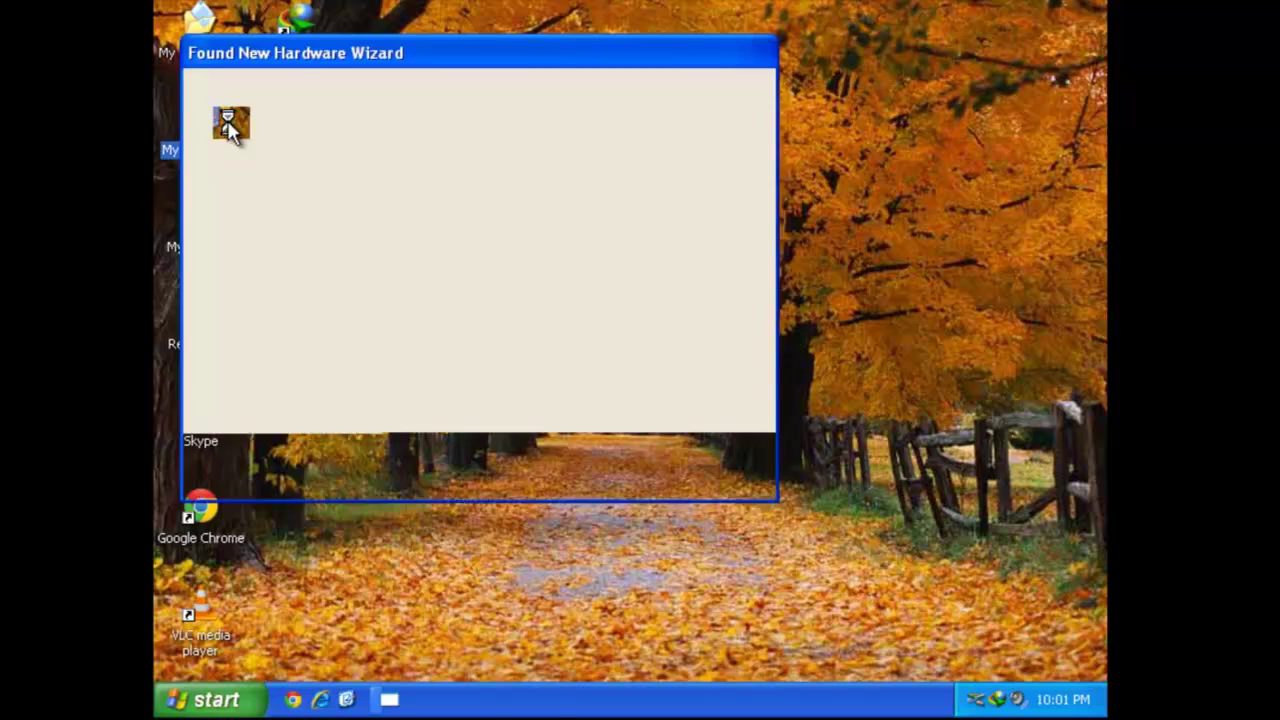
Finish the failed Base System Device hardware wizard, then close My Computer and the hardware balloon.
left_click(720, 476)
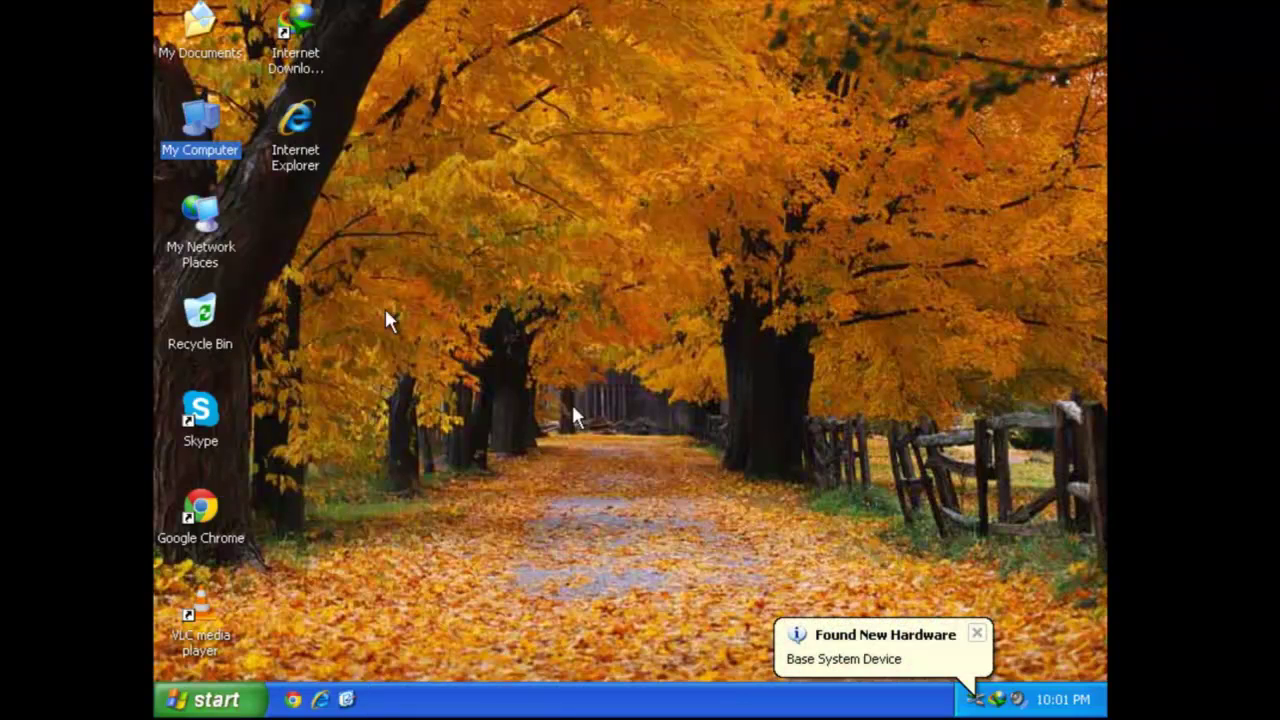
double_click(198, 128)
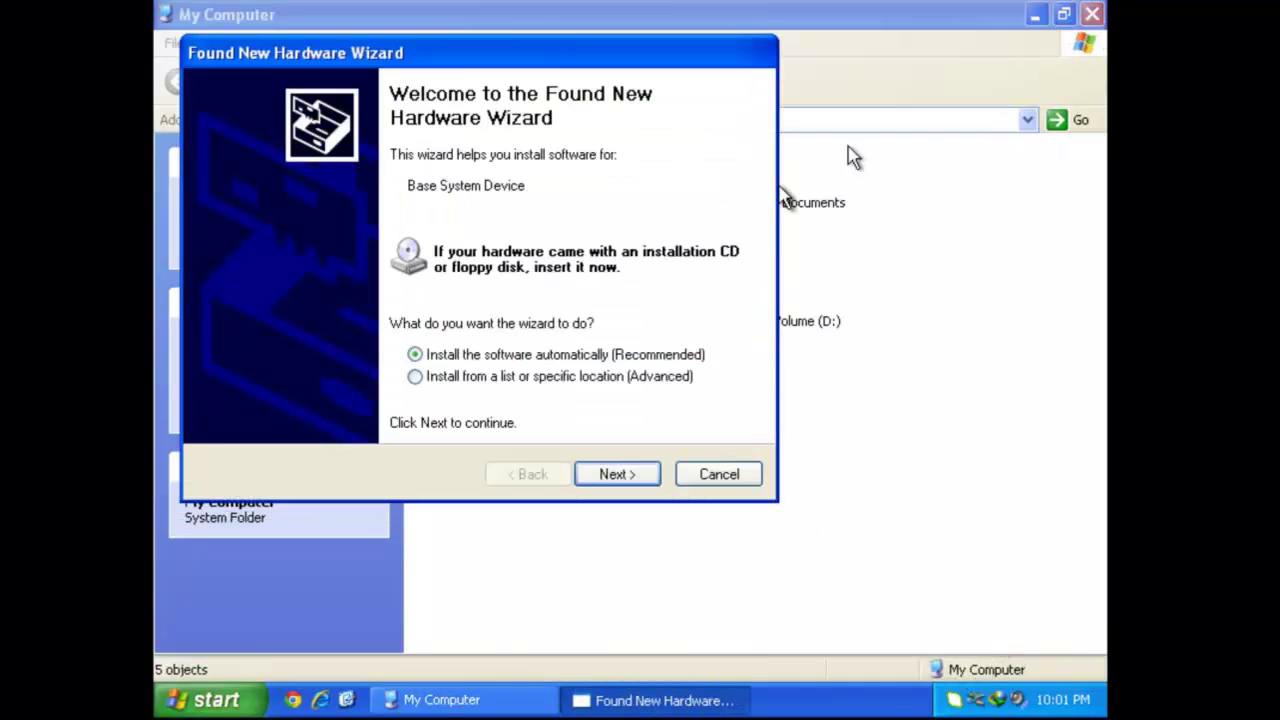
left_click(620, 477)
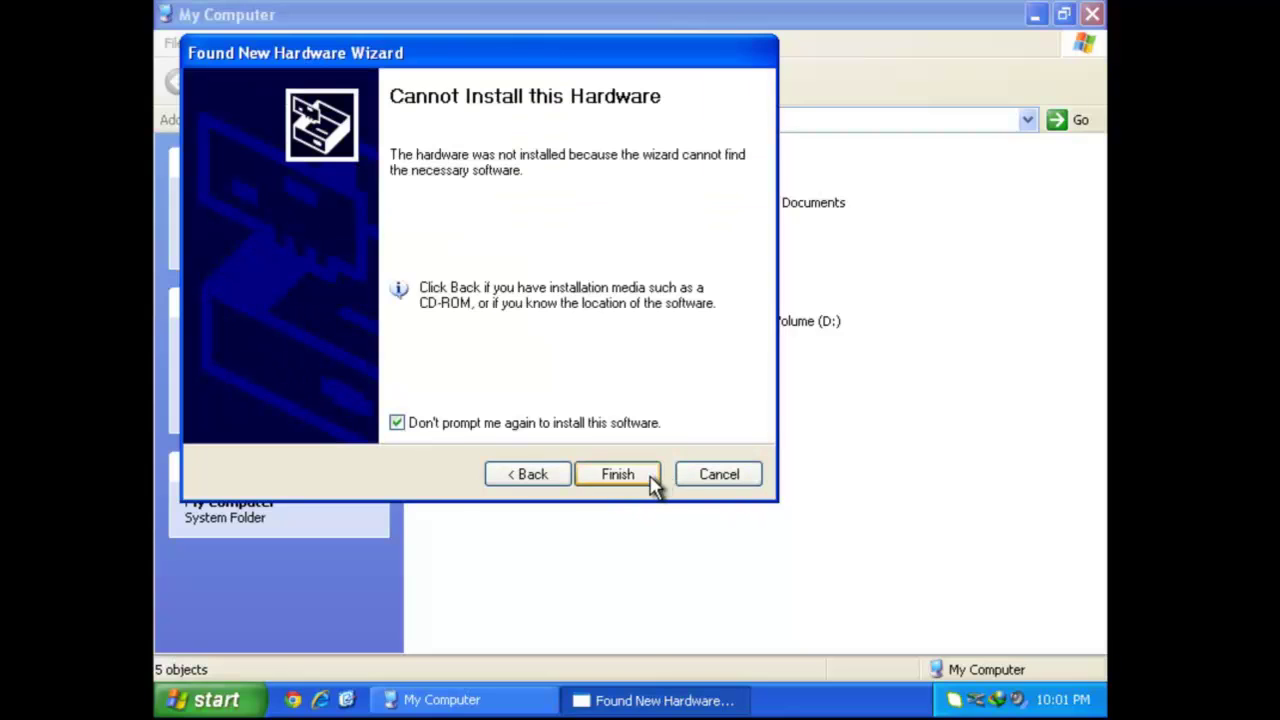
left_click(651, 479)
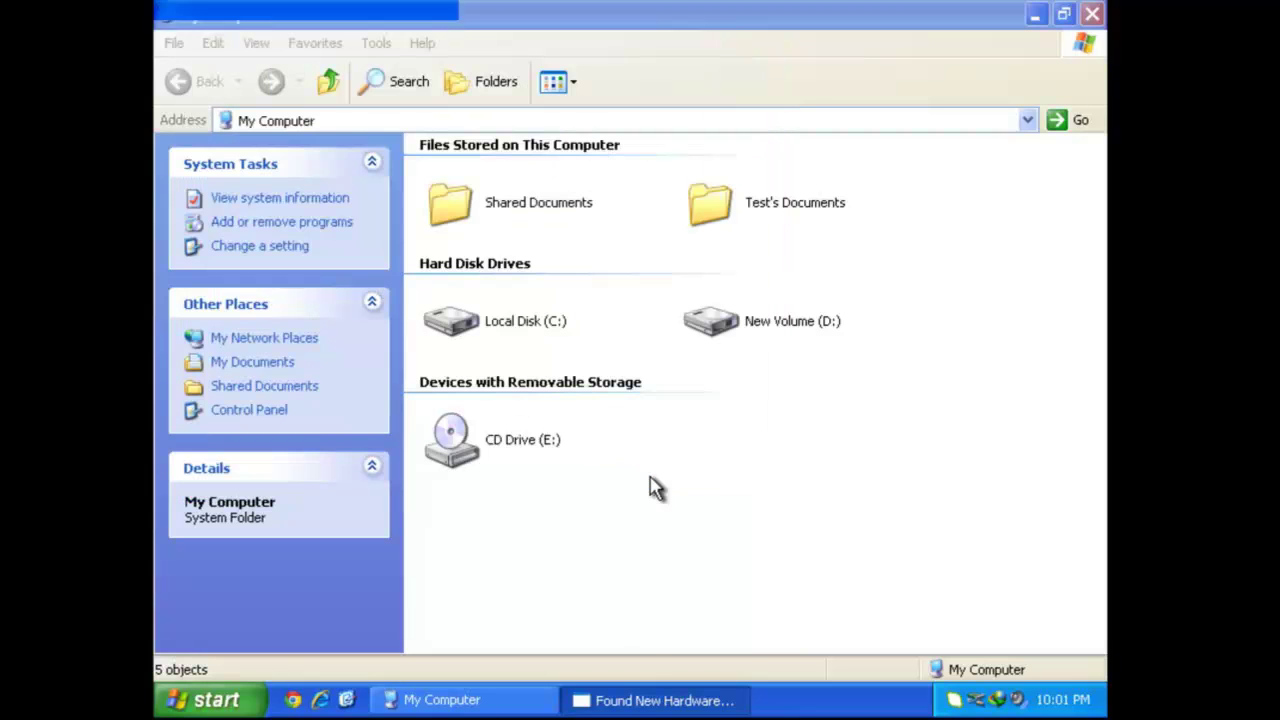
left_click(1092, 16)
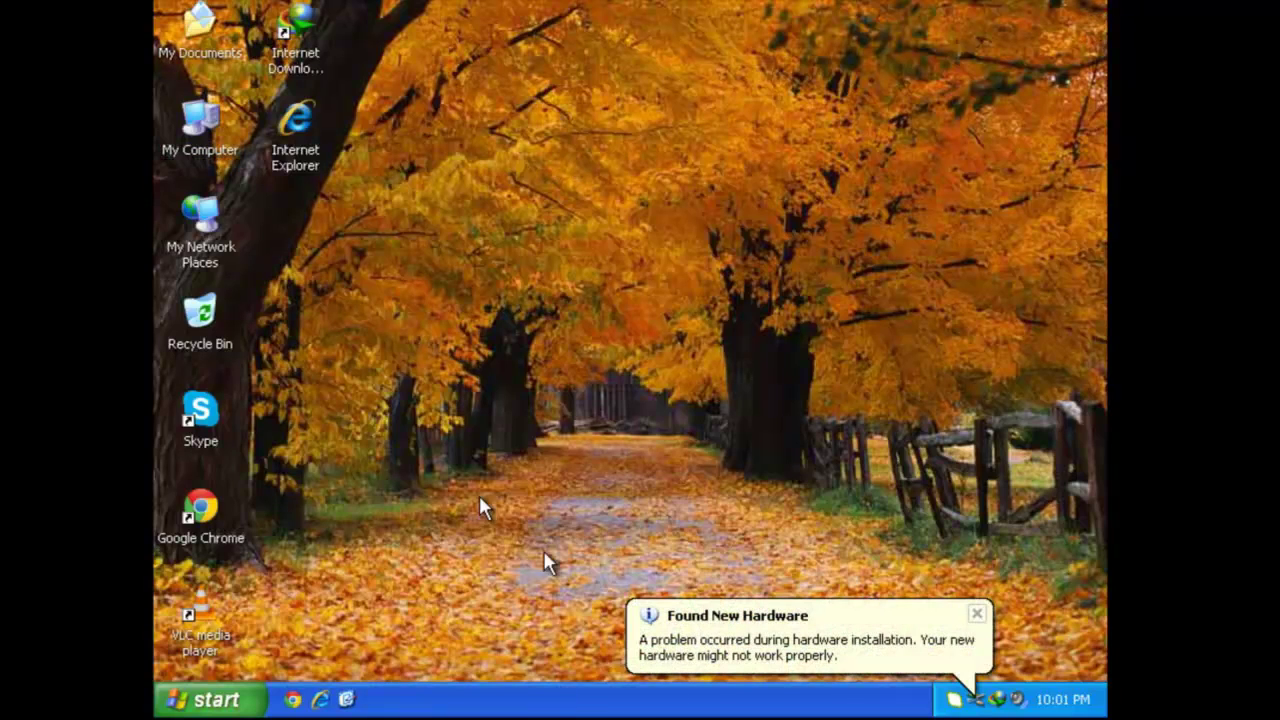
left_click(976, 613)
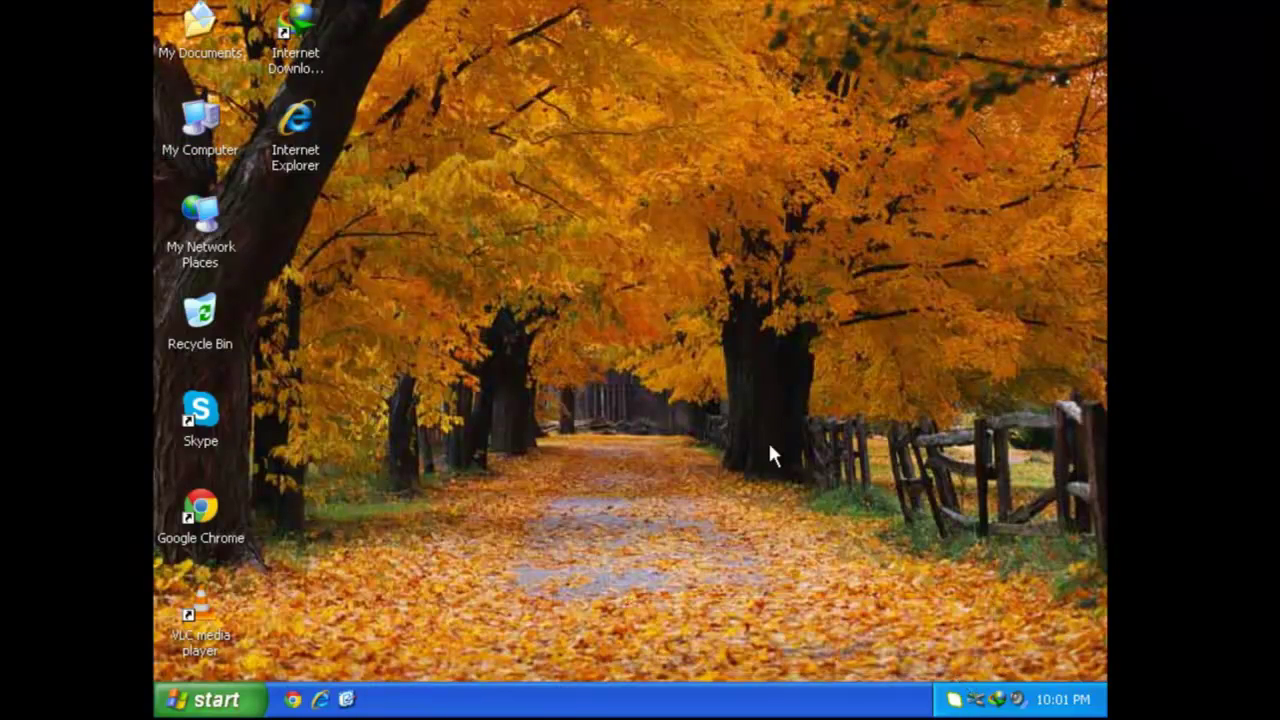